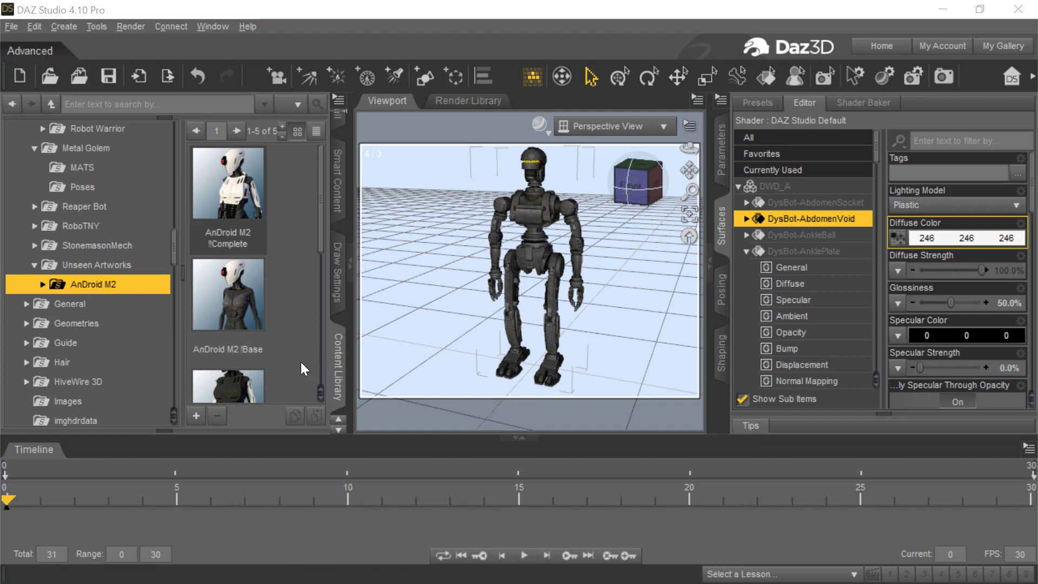
Step: Scroll through the Content Library folders listing the AnDroid M2 products
scroll(100, 313, "down", 6)
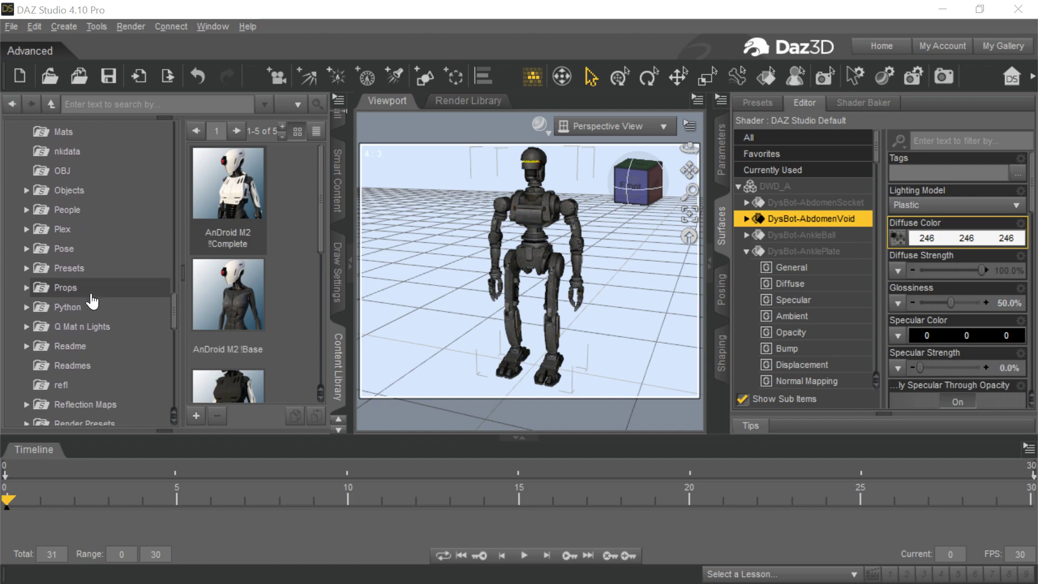
scroll(93, 298, "up", 6)
scroll(93, 299, "up", 5)
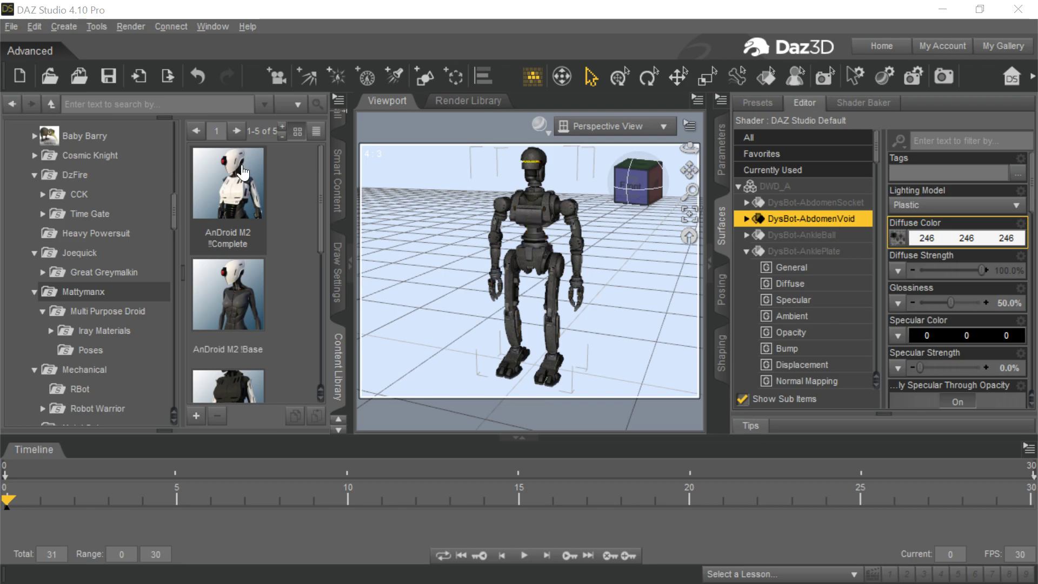
left_click(11, 26)
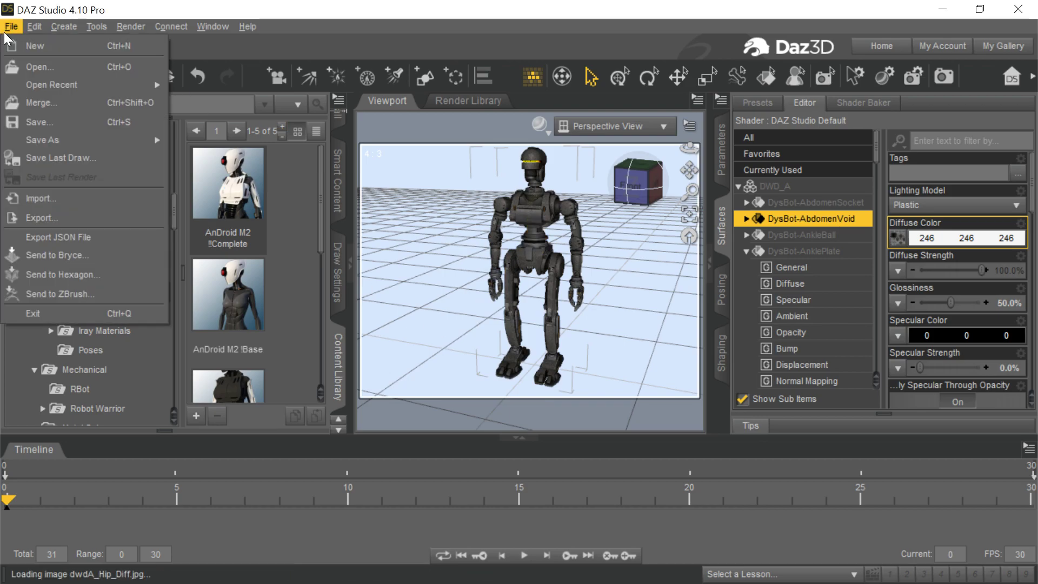
left_click(78, 219)
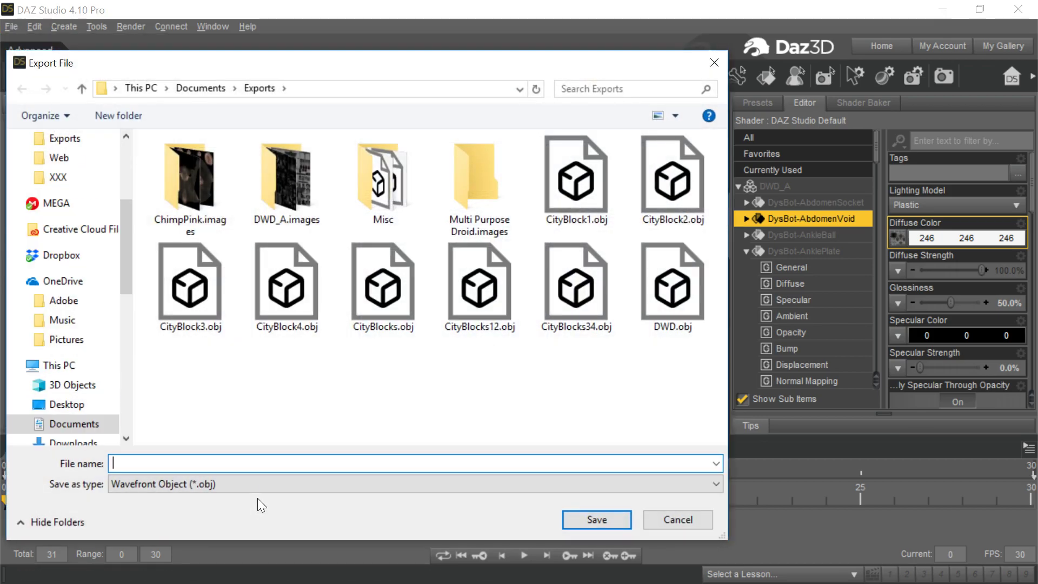
left_click(260, 484)
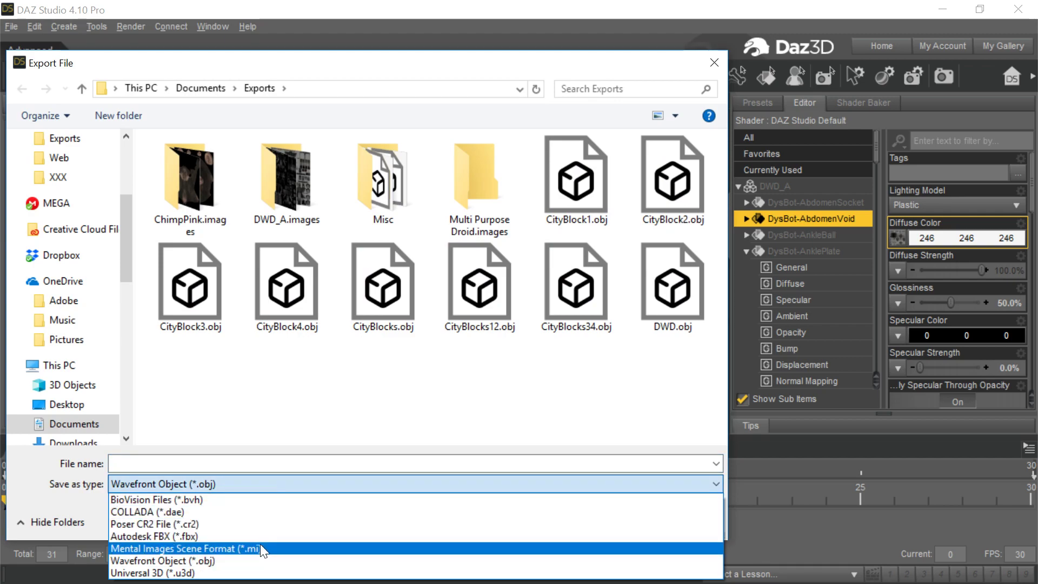
left_click(263, 535)
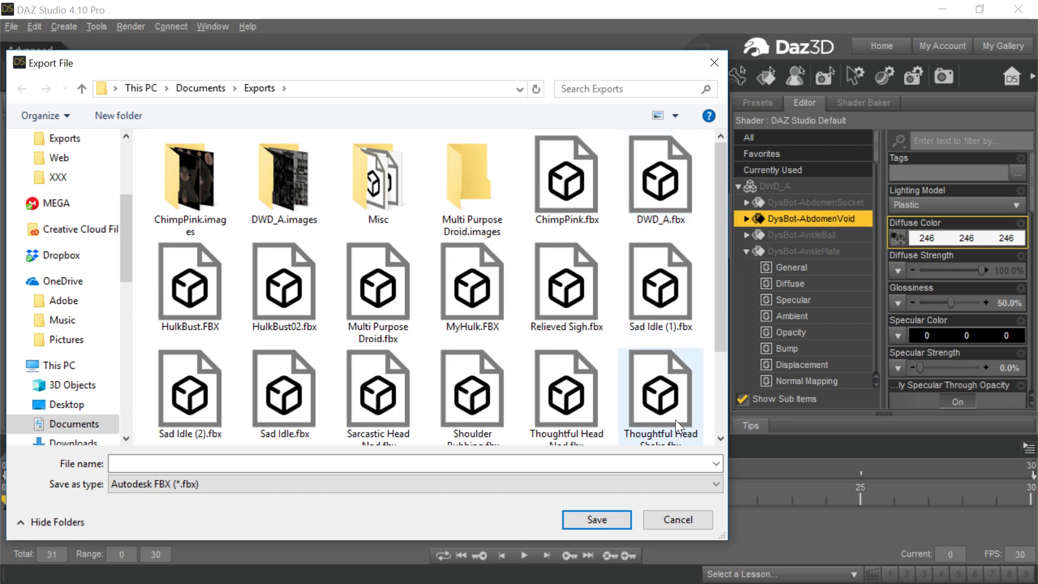
Step: Cancel the export and import DWD_A.fbx from the Exports folder with the default FBX settings
left_click(678, 519)
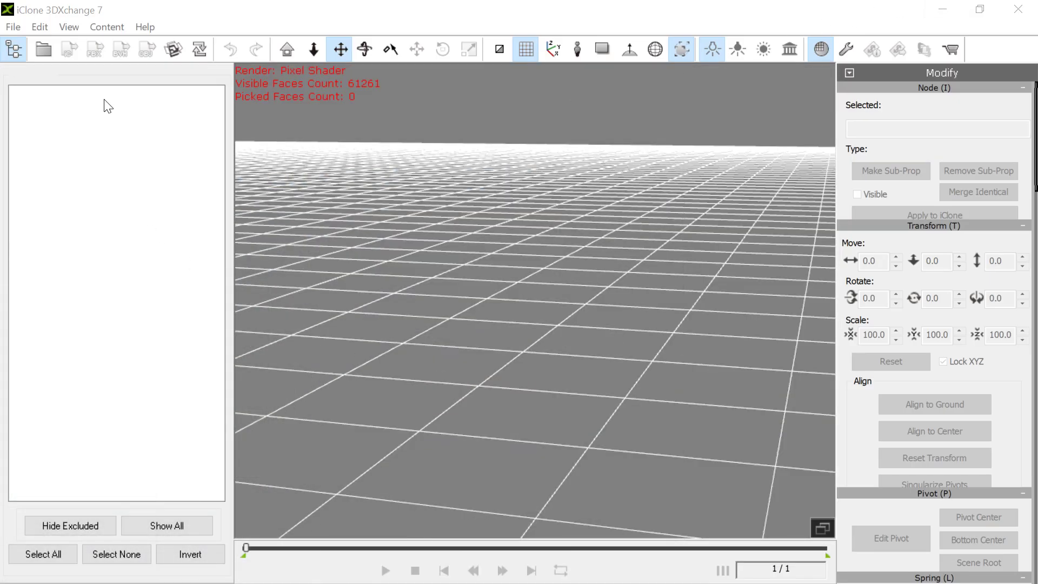
left_click(12, 28)
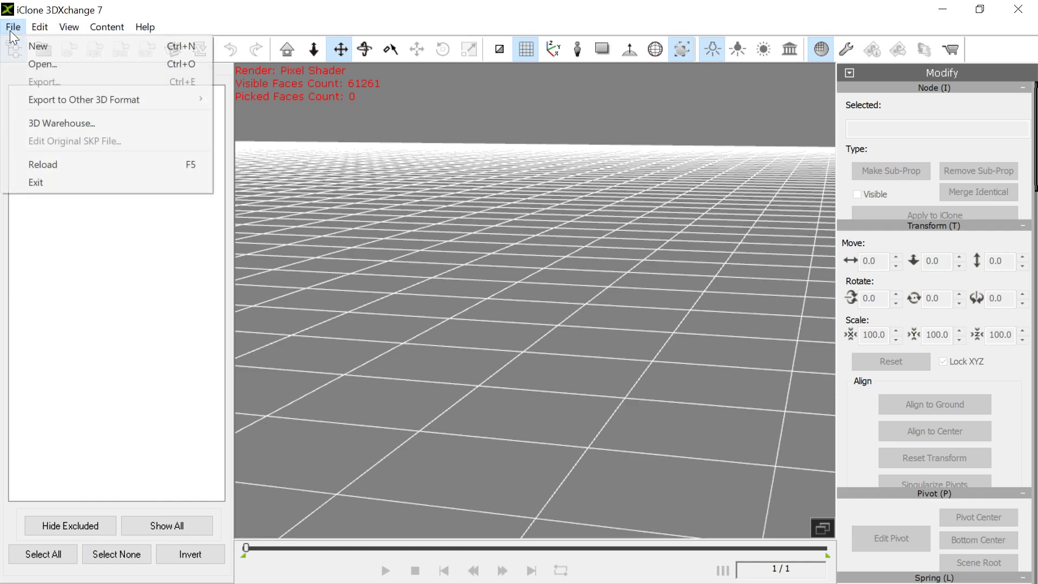
left_click(31, 66)
scroll(476, 254, "down", 1)
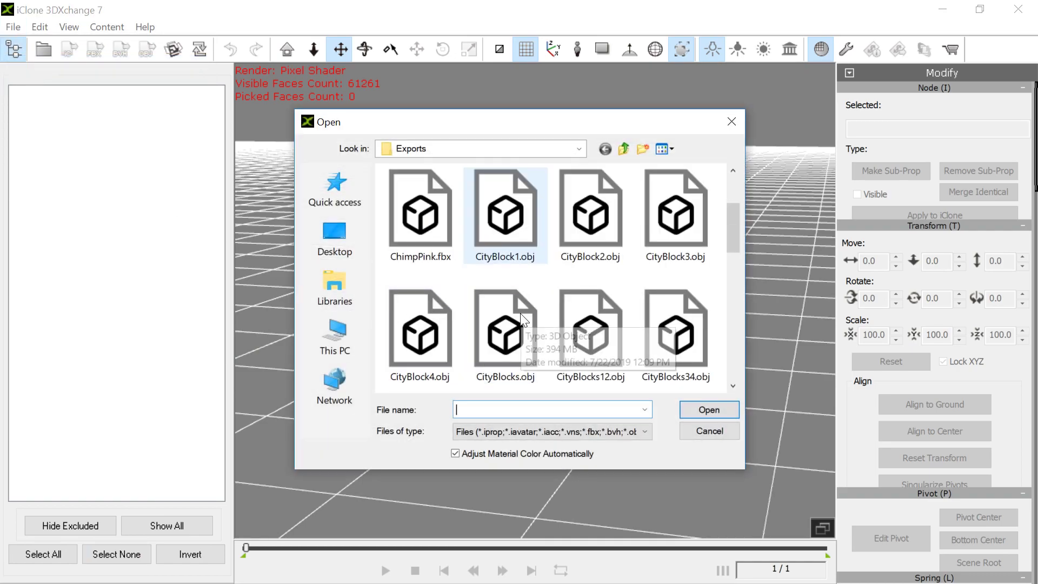
scroll(506, 217, "down", 3)
scroll(522, 319, "up", 3)
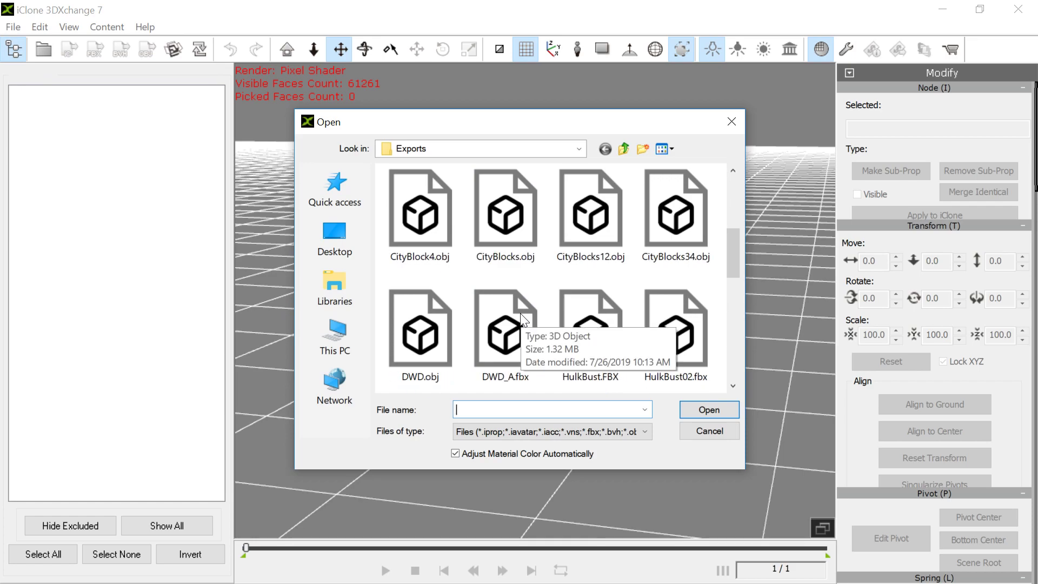
double_click(495, 331)
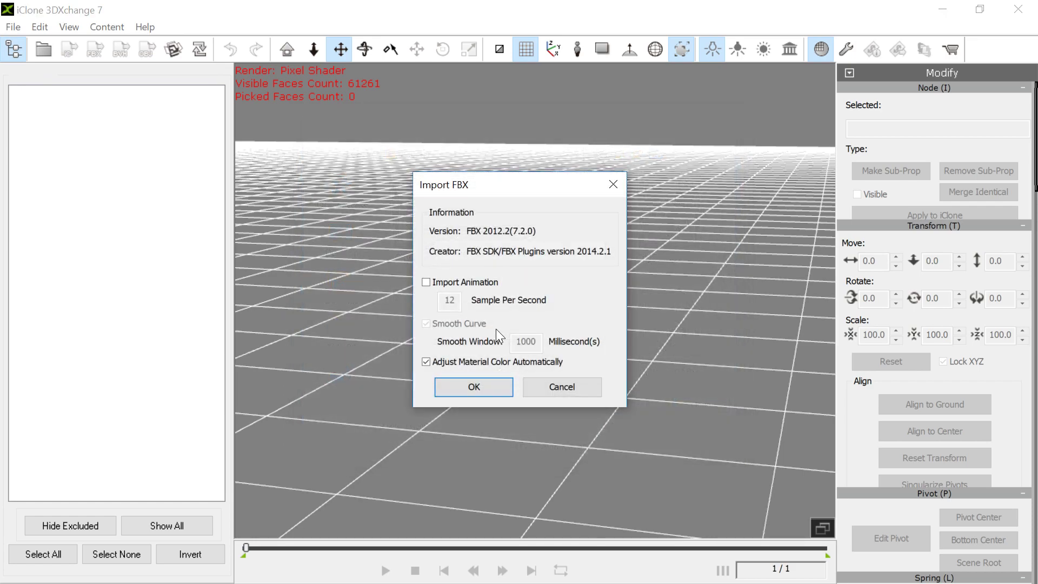
left_click(471, 385)
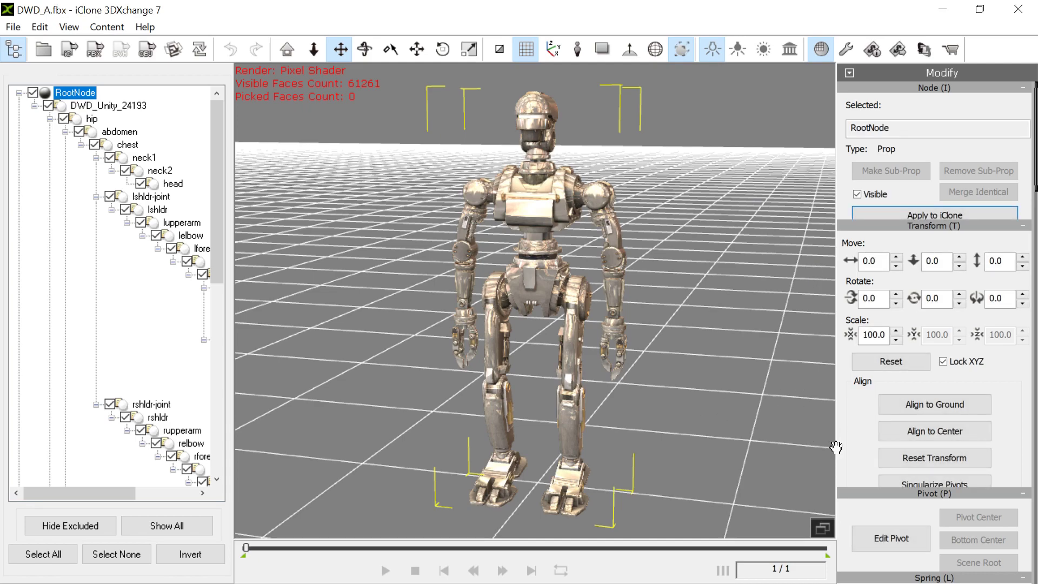
Step: Scroll the Modify panel down to Character and convert the robot to a Non-Standard character
left_click_drag(855, 438, 852, 301)
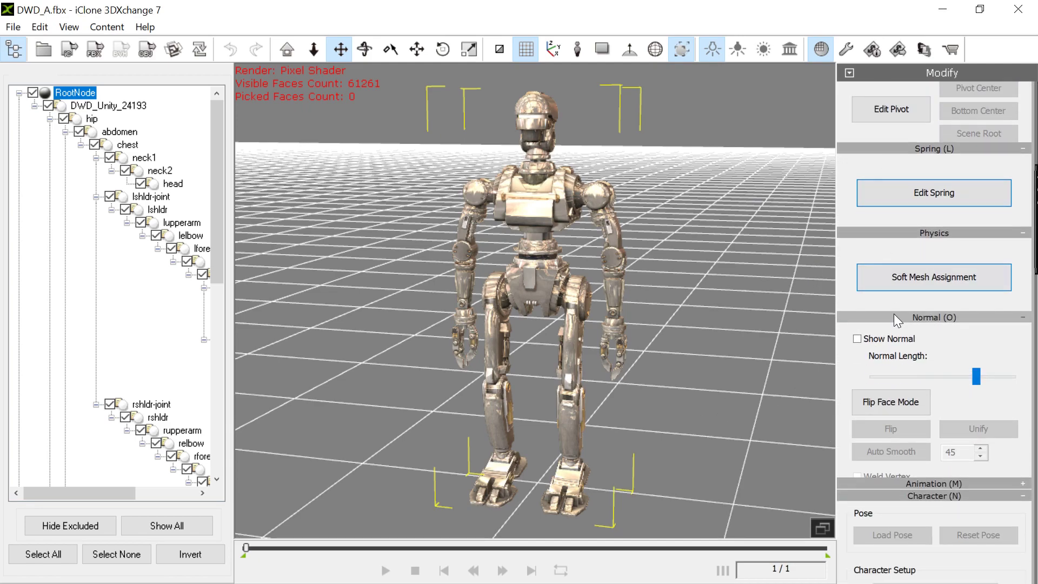
scroll(935, 172, "down", 5)
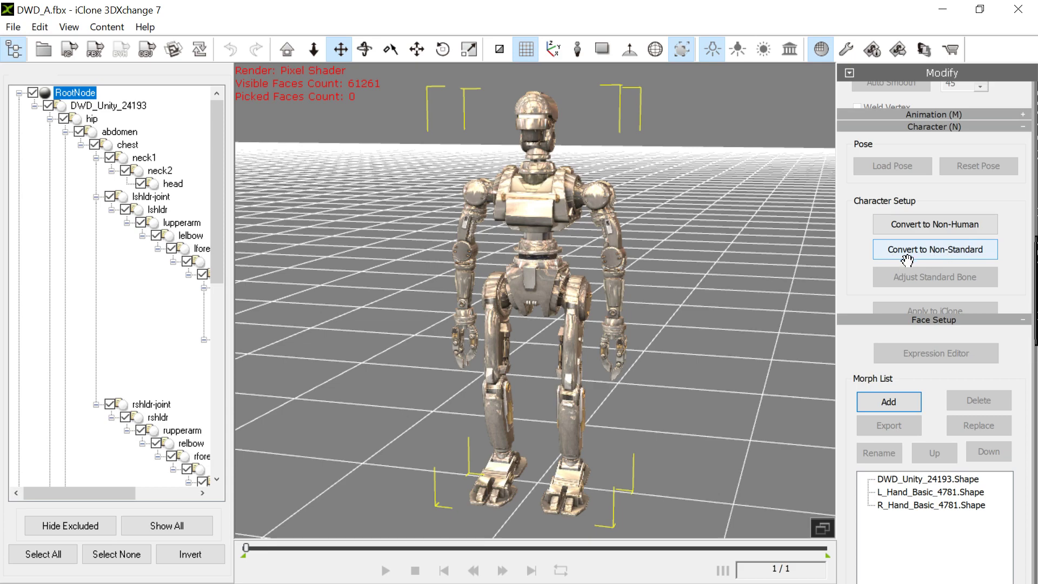
left_click(942, 249)
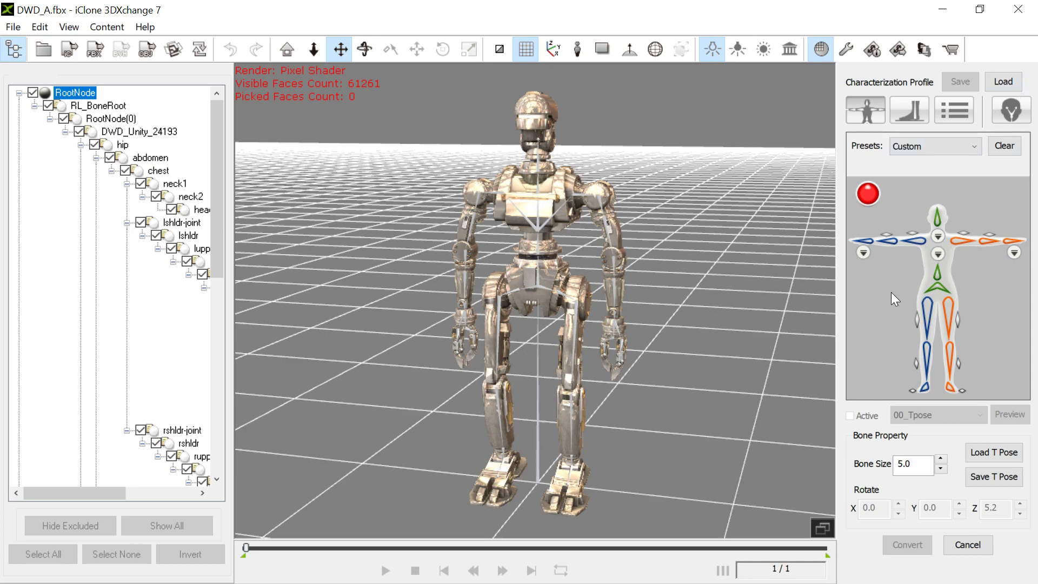
Step: Load the Dweeb.3dxProfile characterization profile onto the robot
left_click(1008, 79)
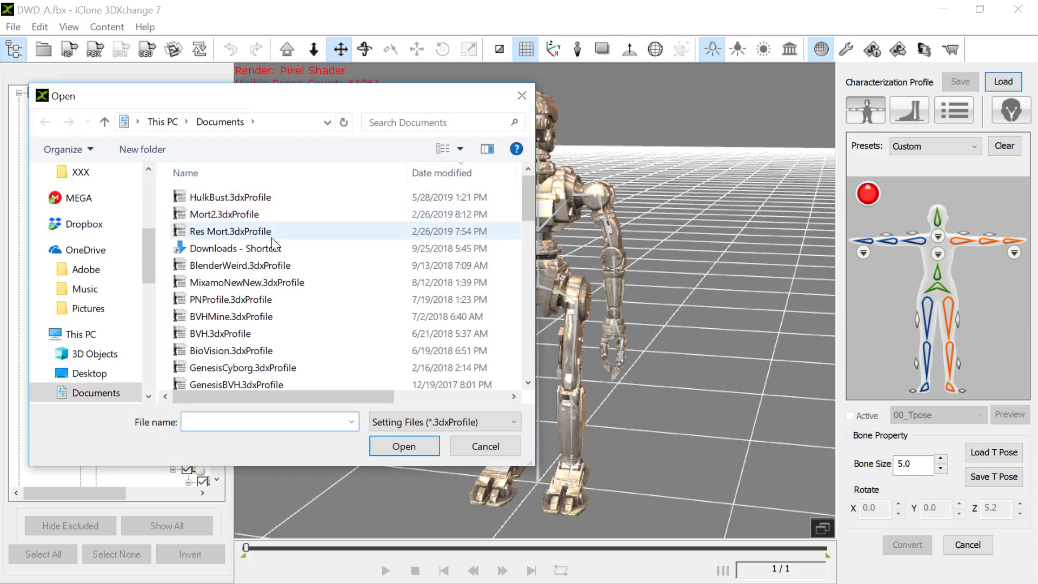
scroll(346, 276, "down", 3)
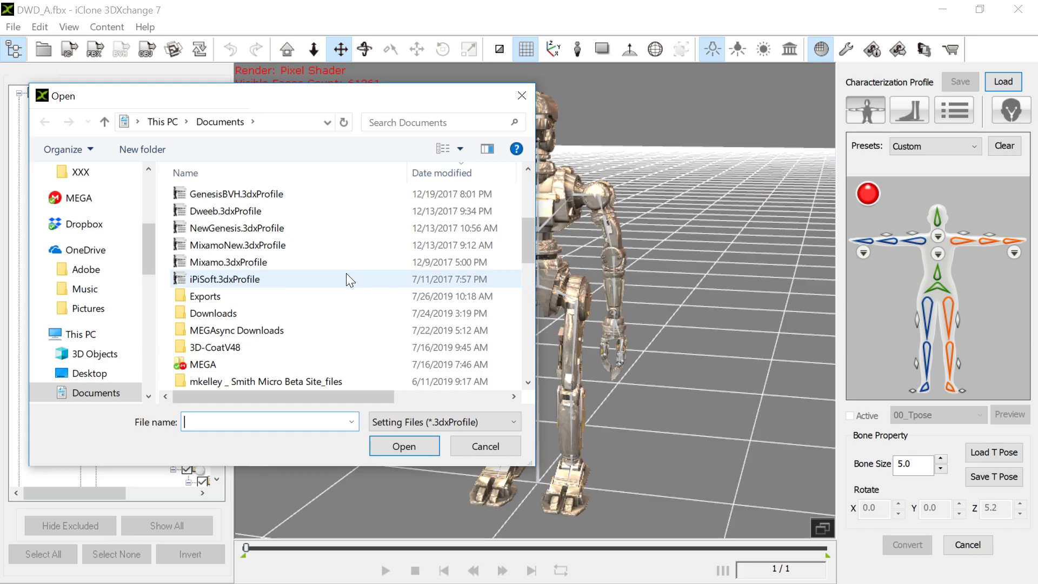
scroll(346, 274, "up", 1)
left_click(230, 311)
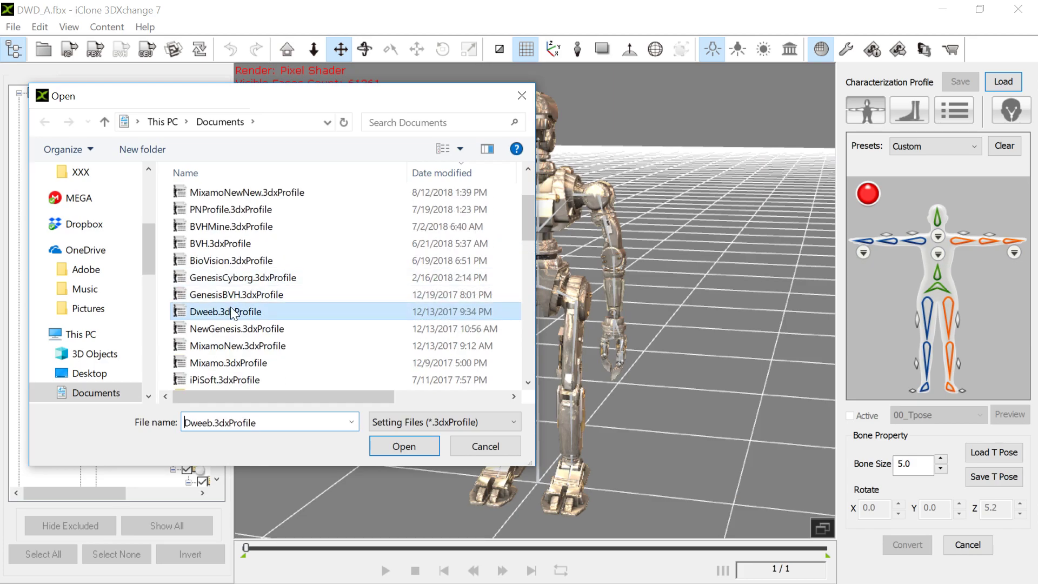
left_click(406, 449)
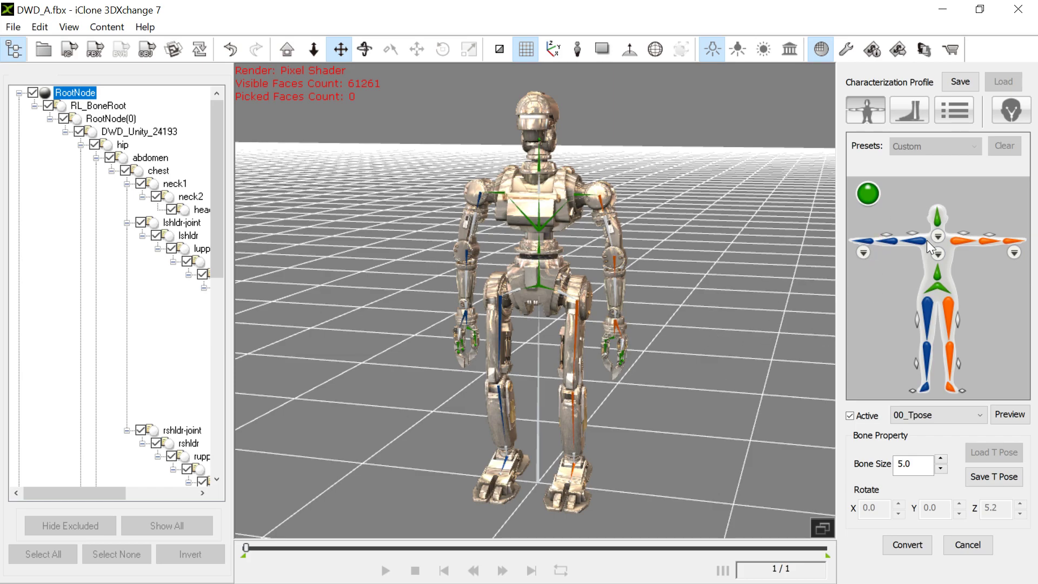
Step: Pan and zoom the viewport until the whole robot is framed from head to feet
scroll(599, 247, "up", 2)
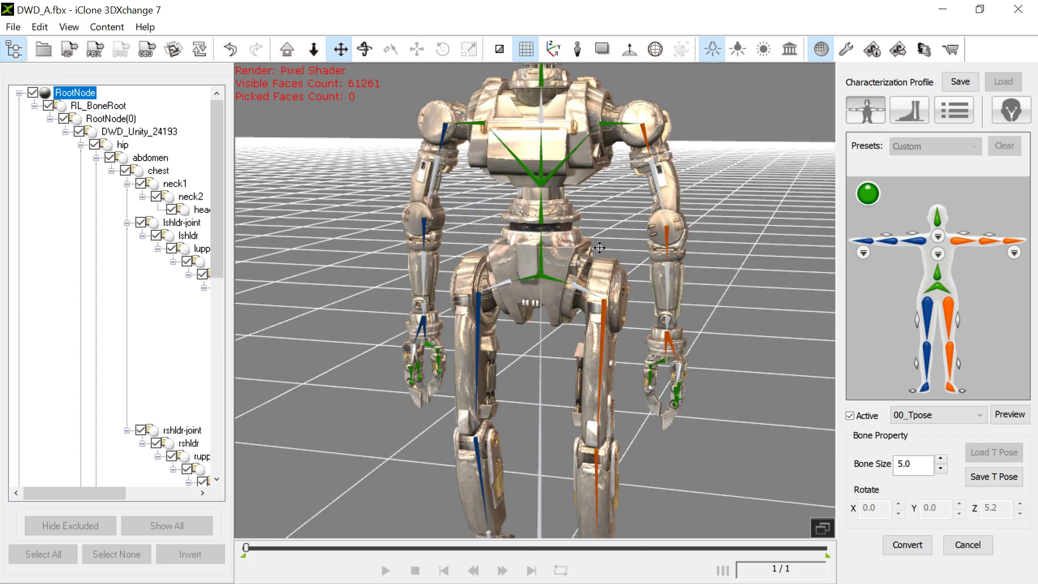
scroll(571, 258, "up", 4)
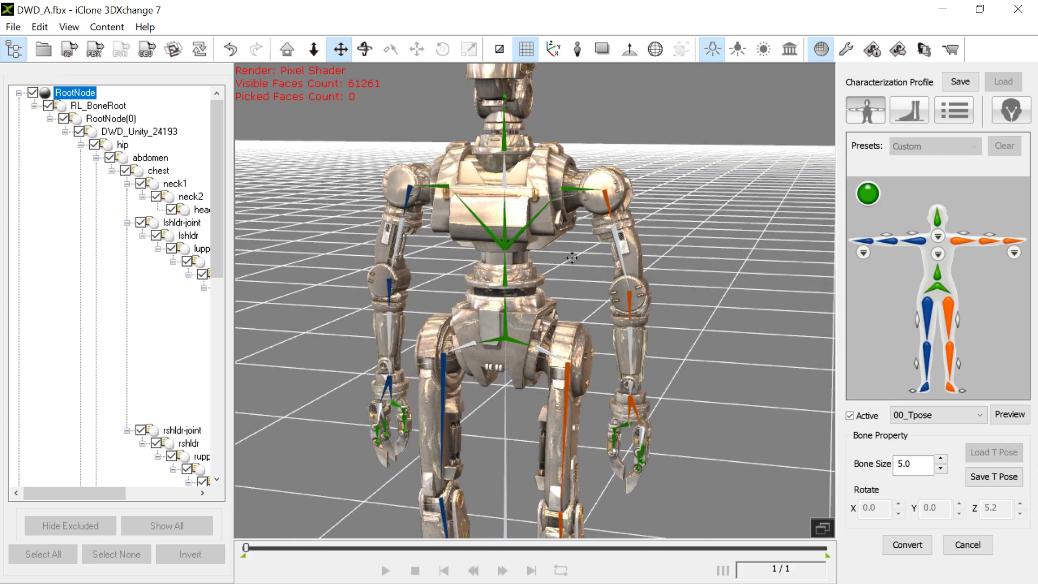
scroll(571, 257, "up", 2)
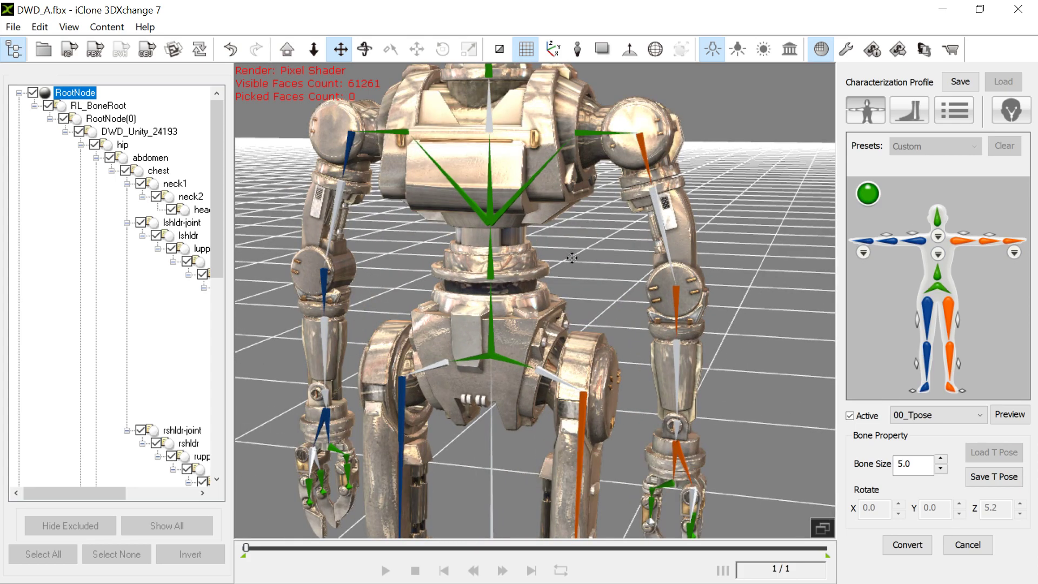
scroll(582, 236, "up", 3)
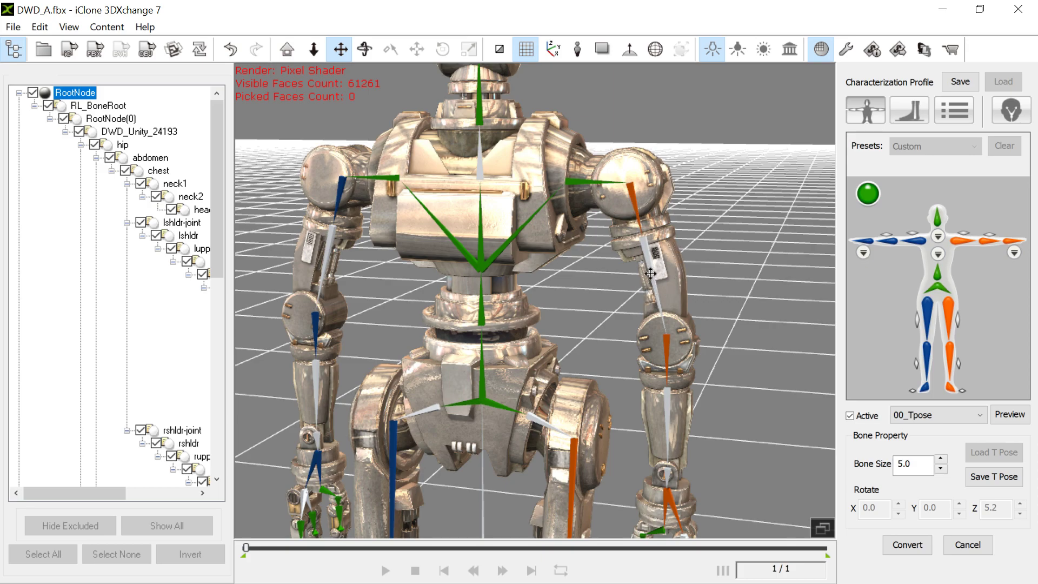
middle_click_drag(572, 326, 595, 241)
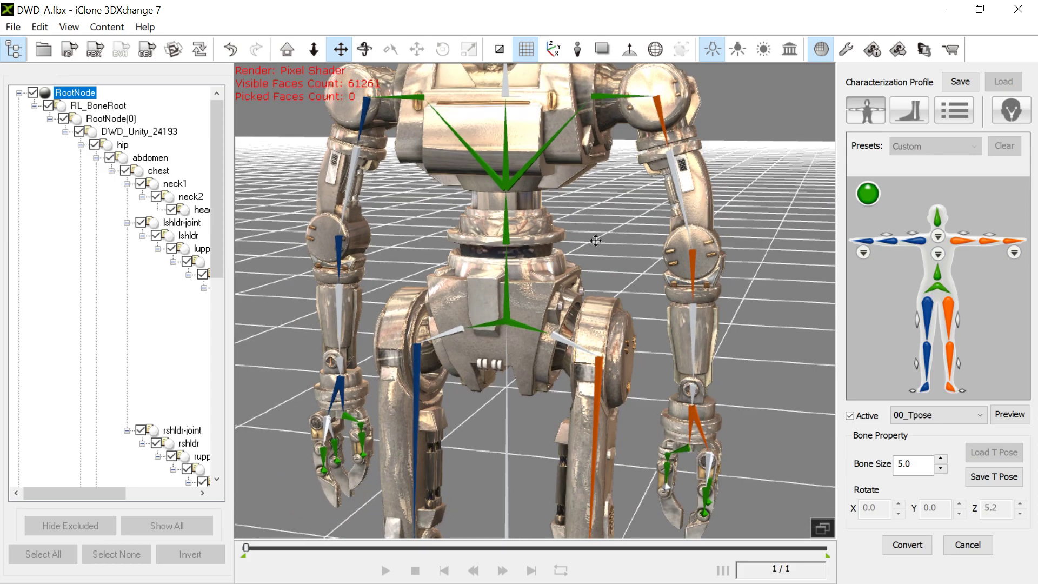
scroll(595, 240, "down", 4)
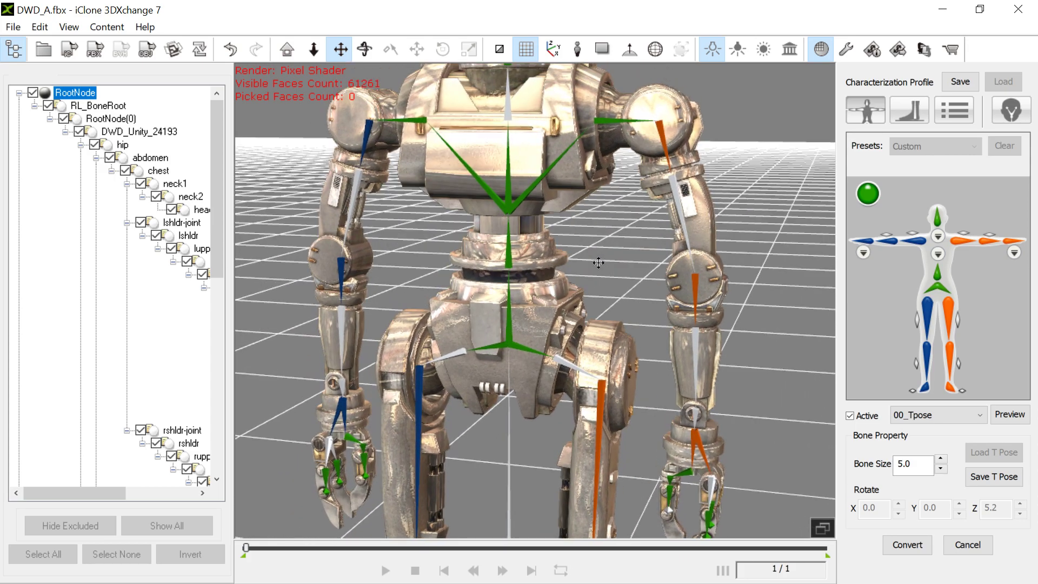
scroll(600, 238, "down", 5)
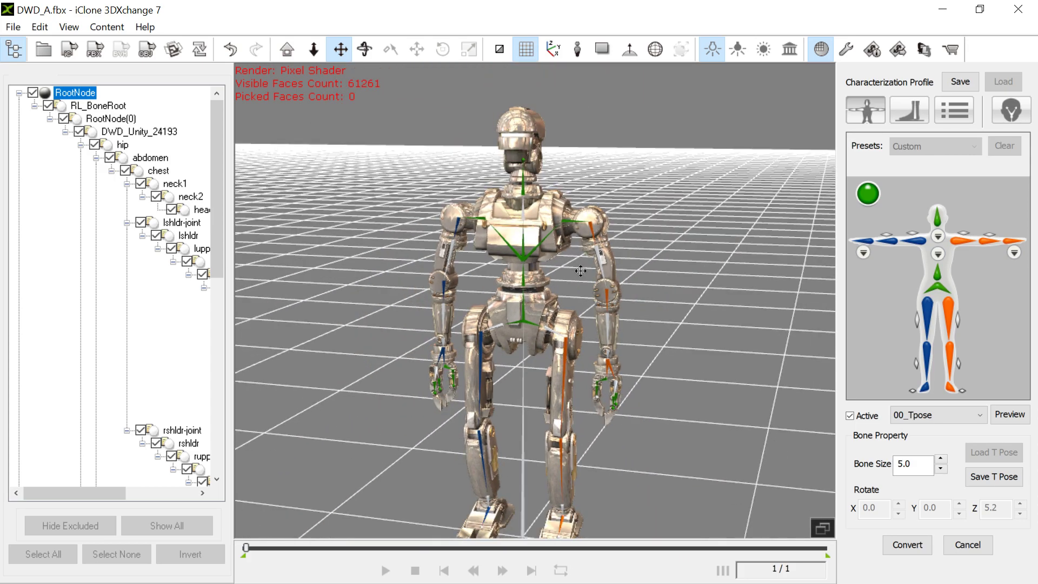
scroll(601, 232, "down", 1)
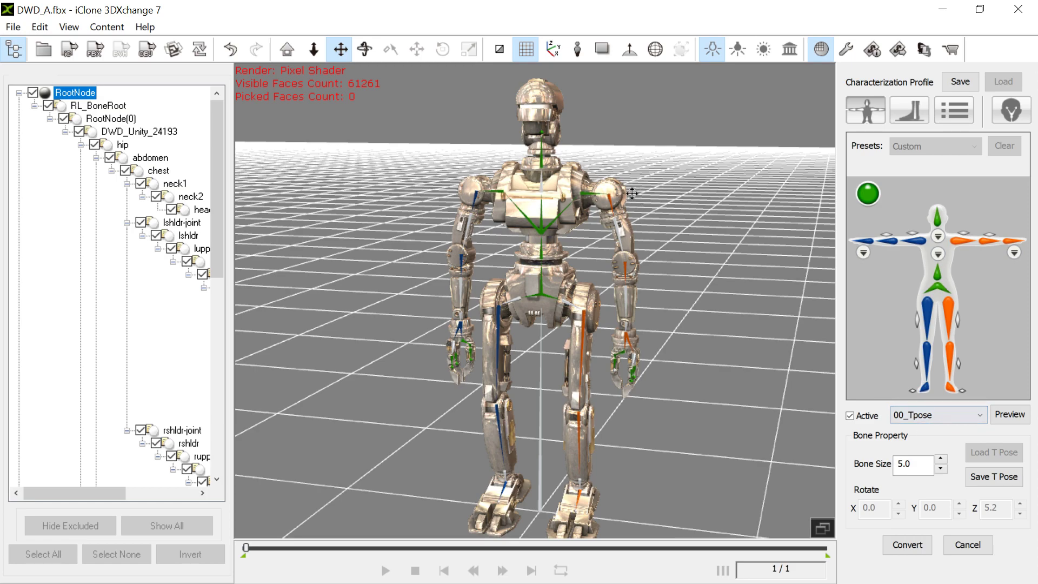
Step: Preview the robot with the 09_Basic Run motion, then the 10_Dance motion
left_click(977, 414)
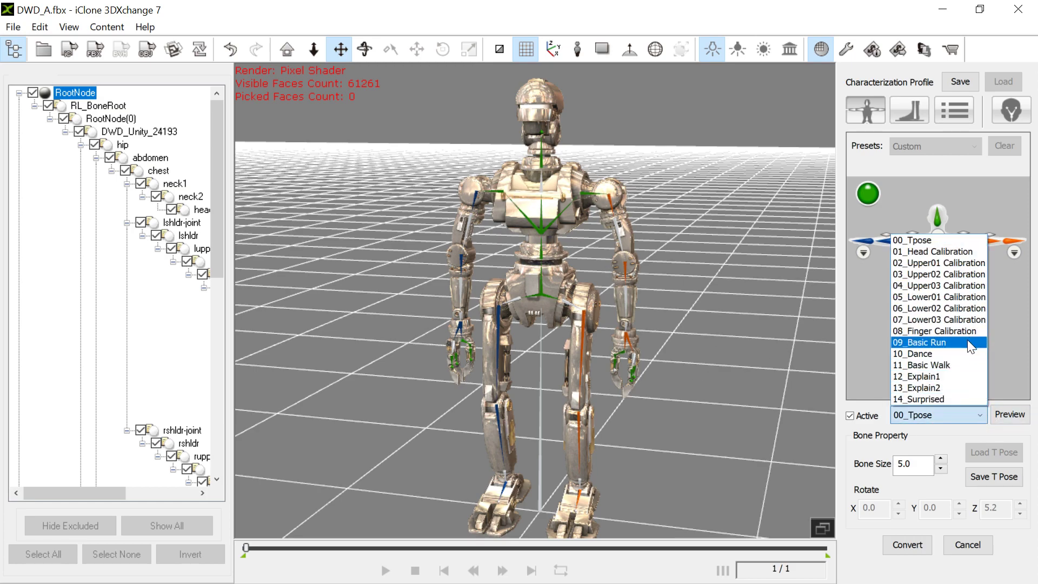
left_click(967, 342)
left_click(1009, 415)
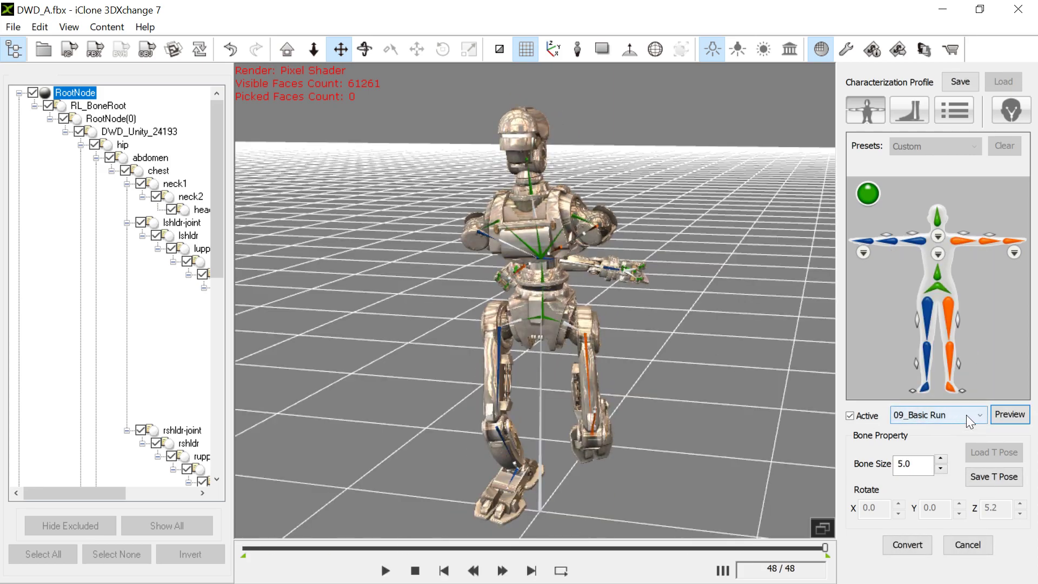
left_click(965, 414)
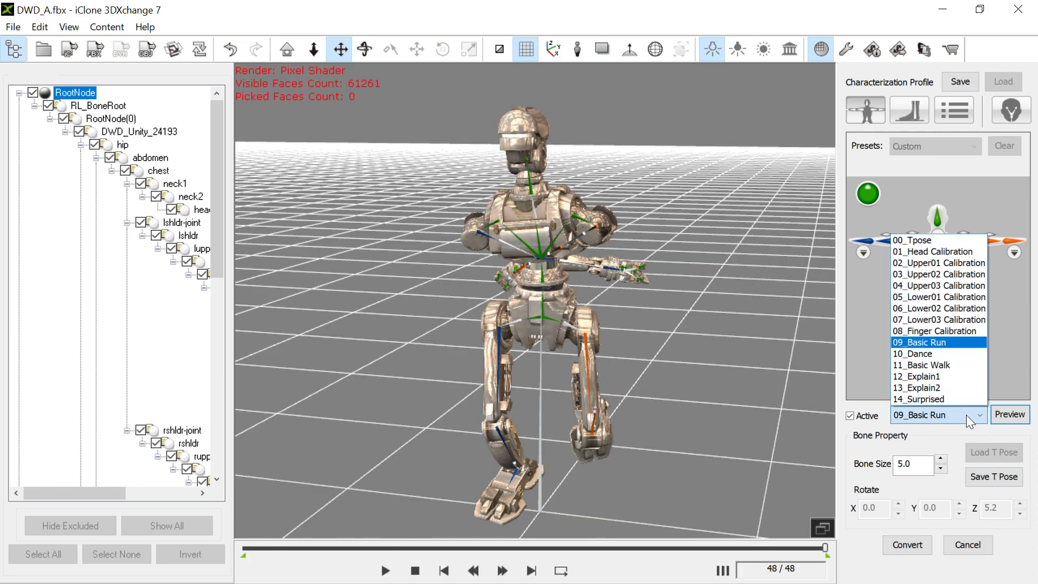
left_click(959, 353)
left_click(1009, 421)
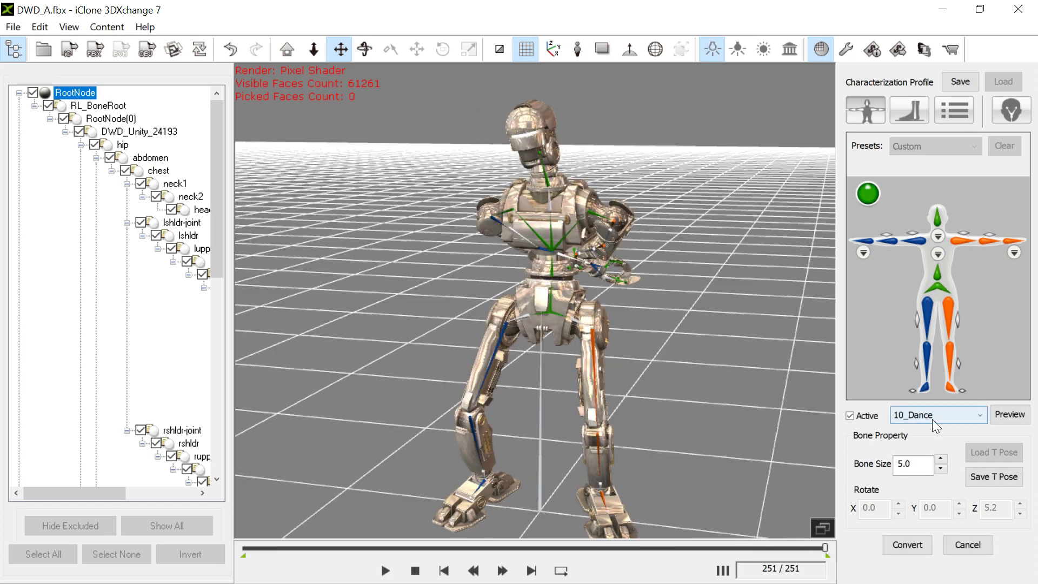
Step: Return the preview to 00_Tpose and switch the Active pose preview off
left_click(935, 418)
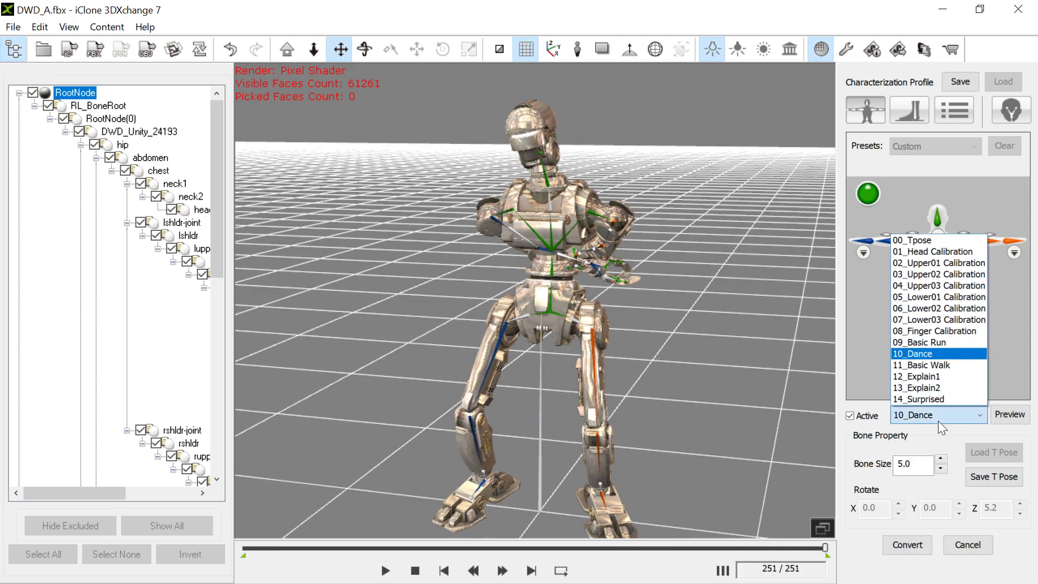
left_click(945, 239)
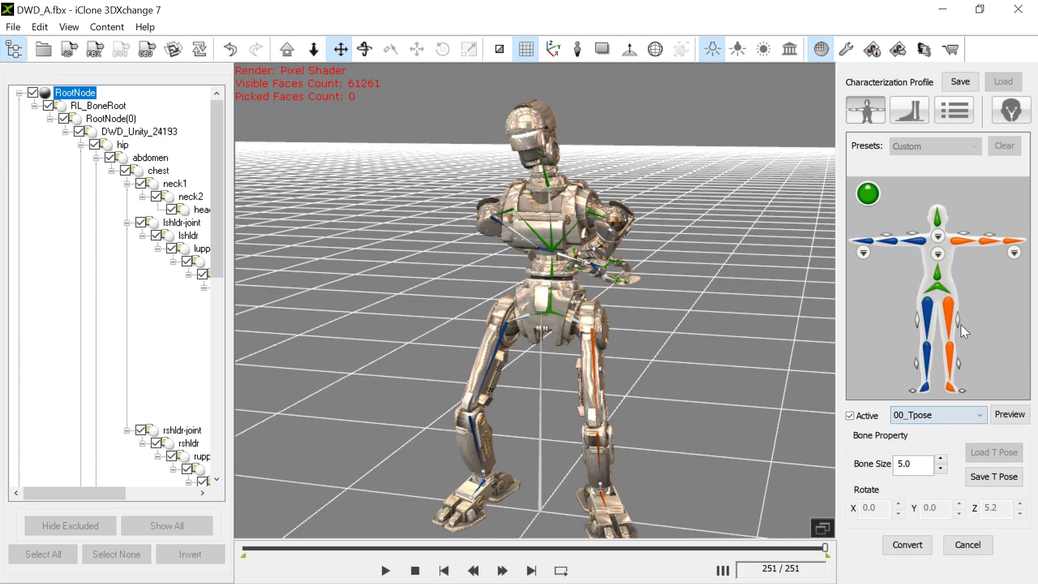
left_click(1009, 414)
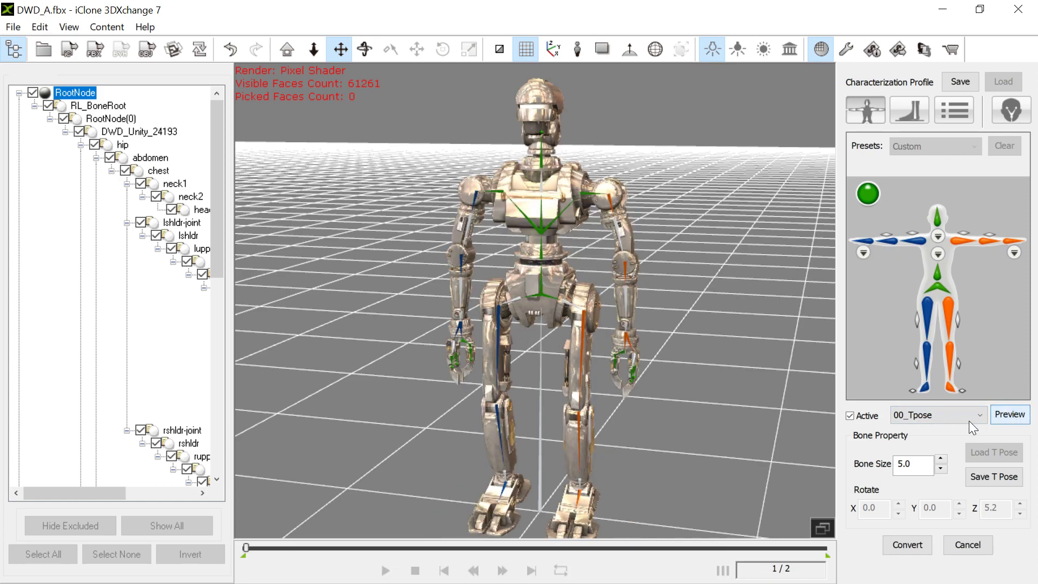
left_click(848, 416)
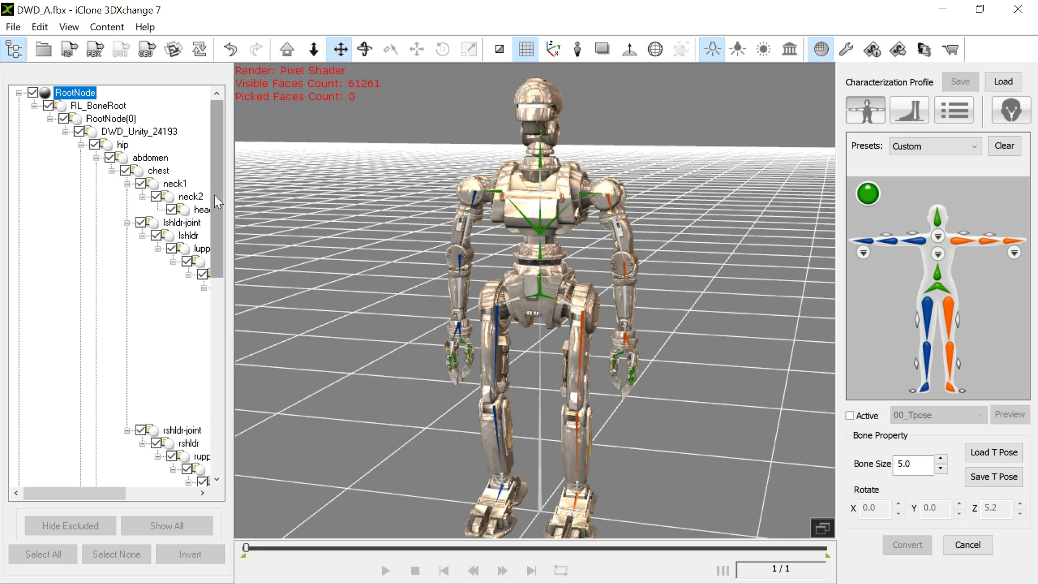
left_click_drag(104, 492, 154, 486)
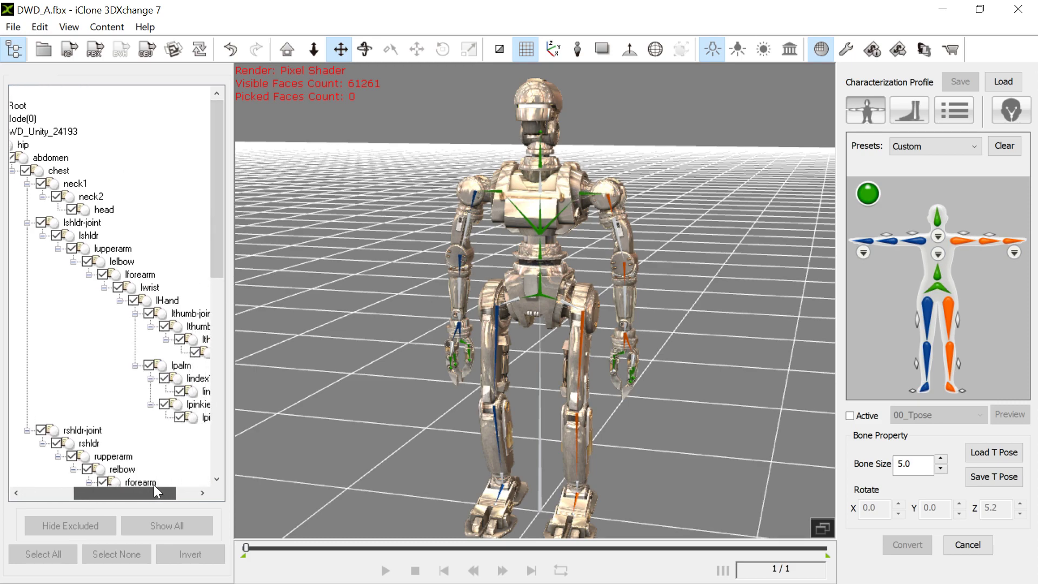
Step: Rotate the lshldr and lelbow bones so the left arm extends straight out sideways
left_click(91, 237)
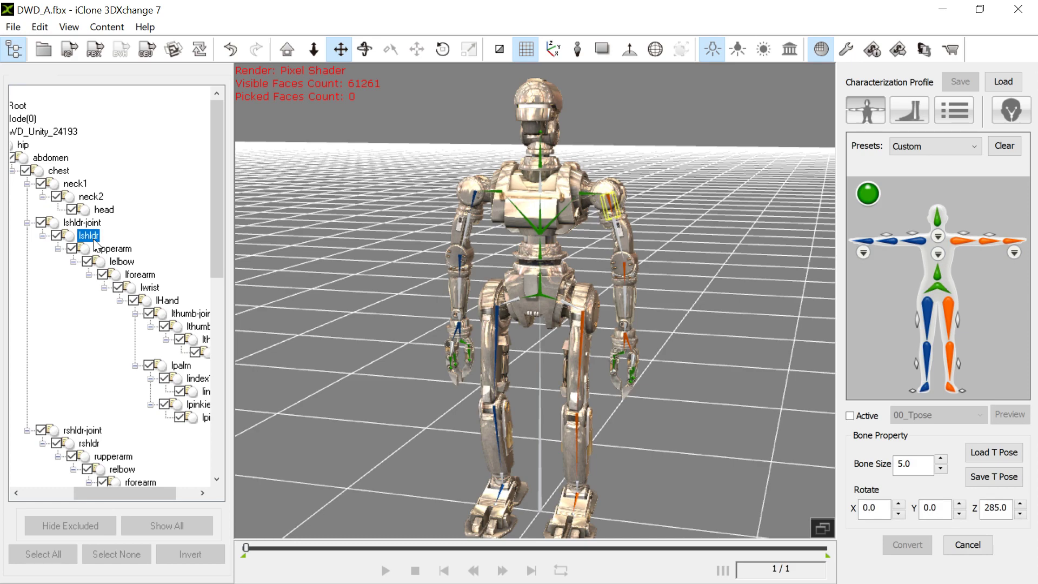
left_click(451, 54)
left_click_drag(670, 217, 680, 156)
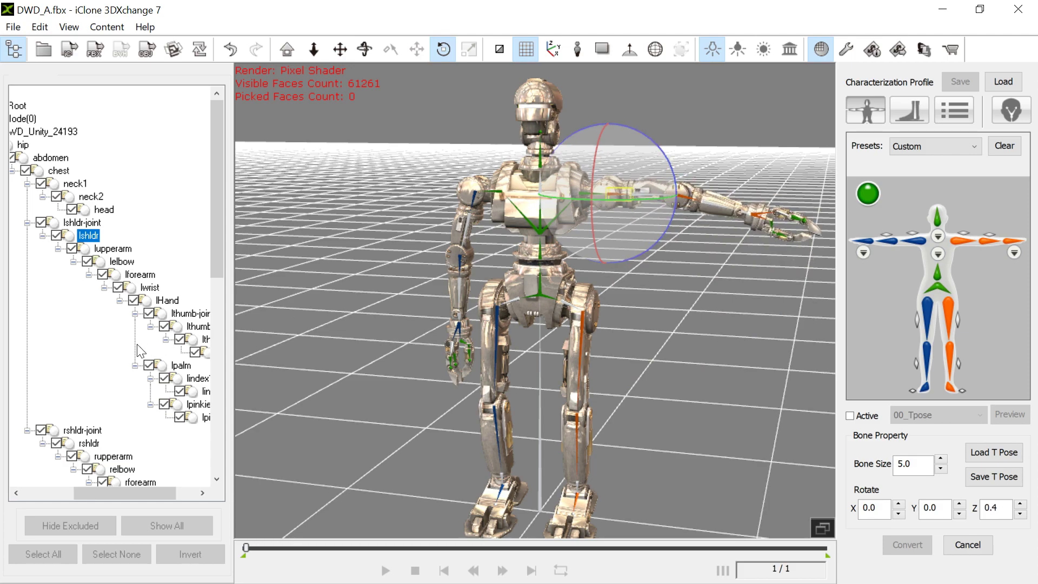
left_click(122, 261)
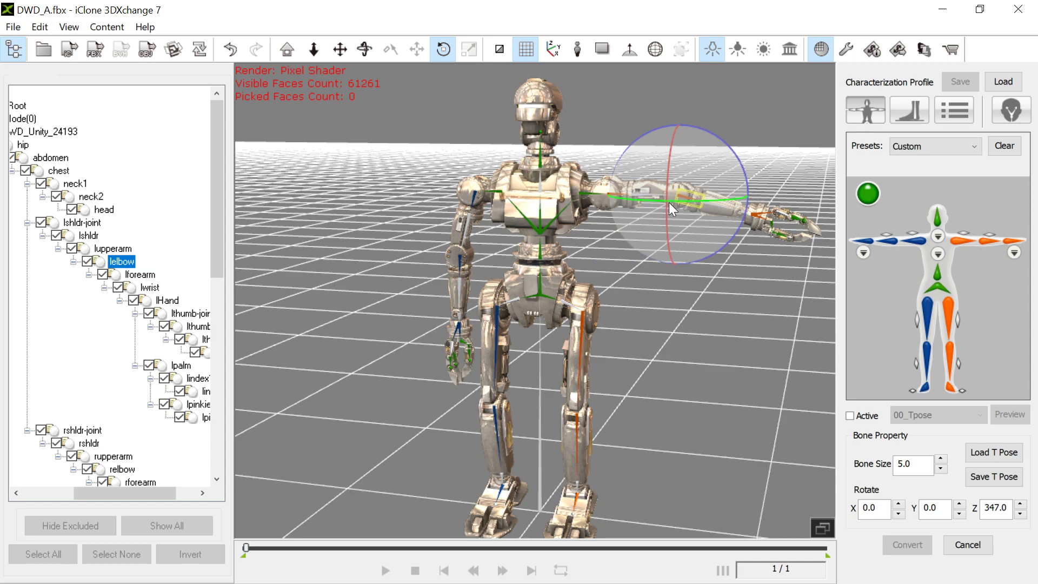
left_click_drag(741, 232, 740, 223)
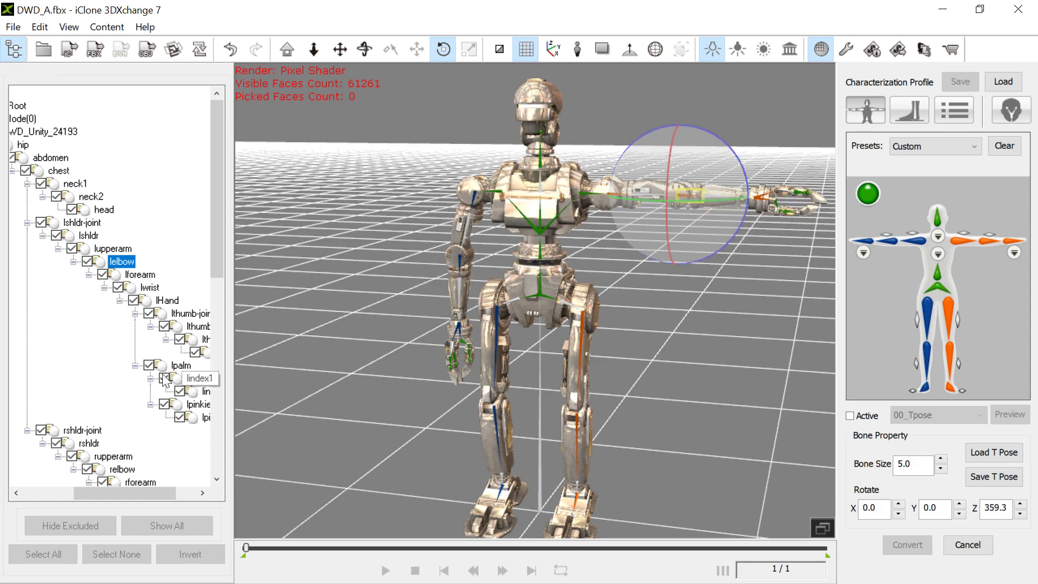
Step: Rotate the rshldr and relbow bones so the right arm extends level sideways
scroll(167, 381, "down", 3)
left_click(88, 326)
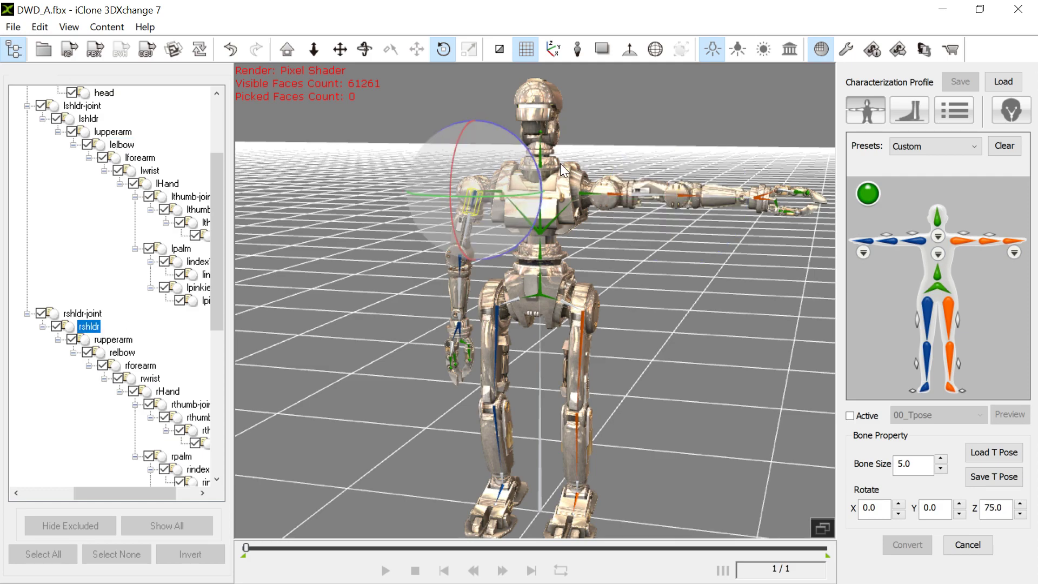
left_click_drag(526, 152, 556, 201)
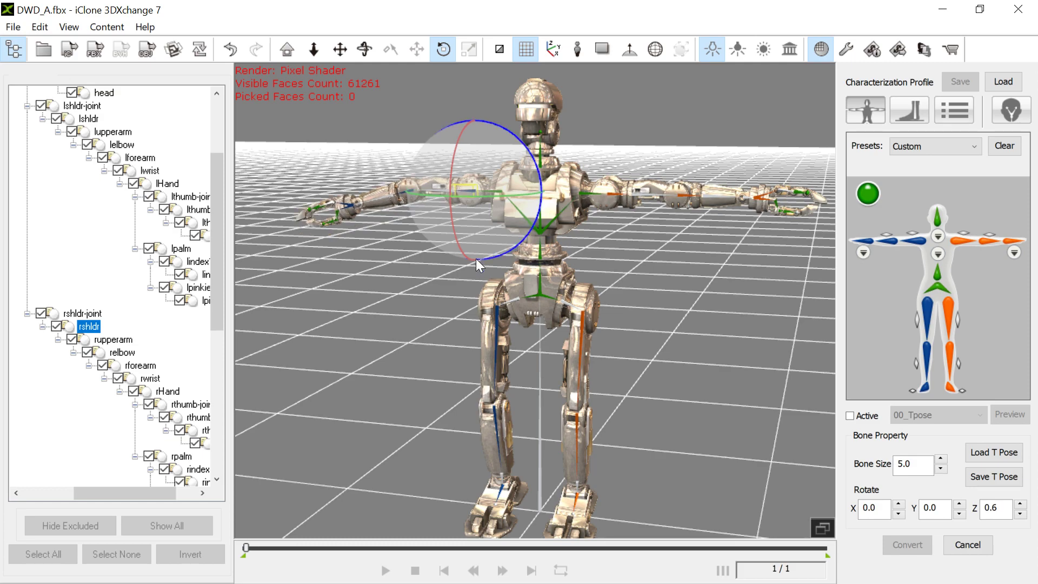
left_click(127, 352)
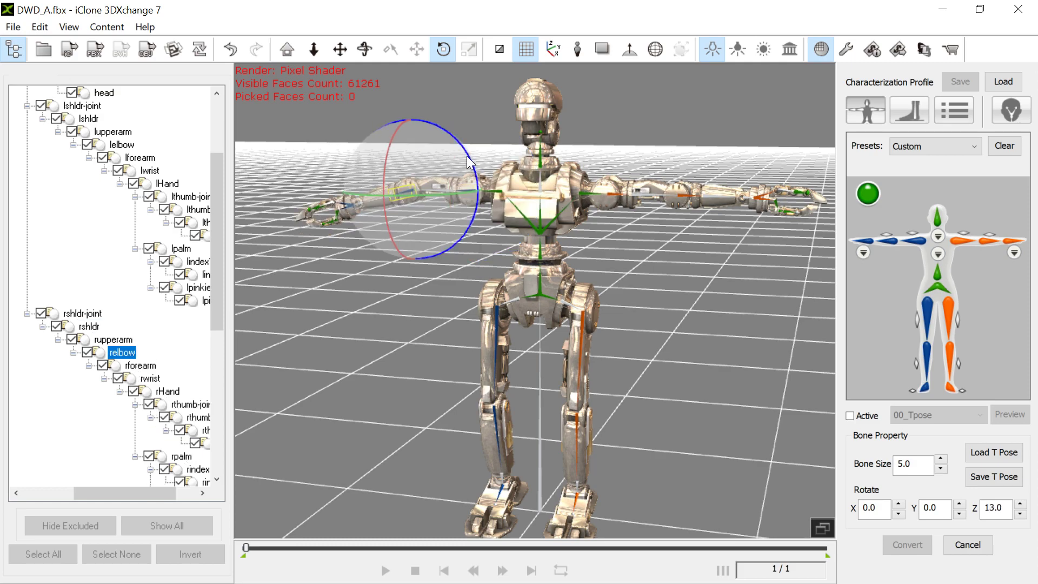
left_click_drag(466, 156, 472, 167)
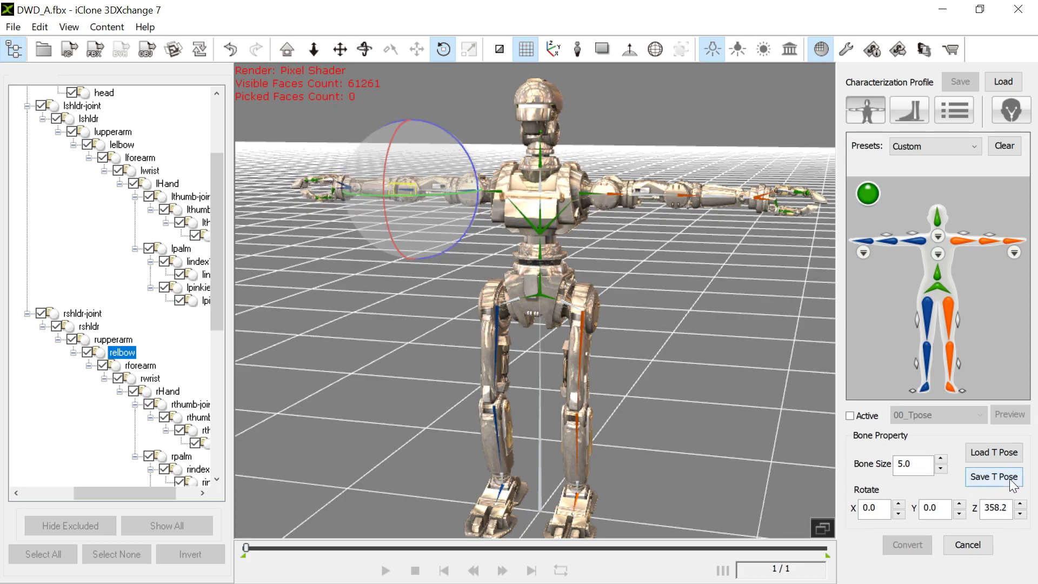
Step: Save the corrected T-pose over DWD T-Pose.3dxTPose and re-enable the Active pose preview
left_click(982, 479)
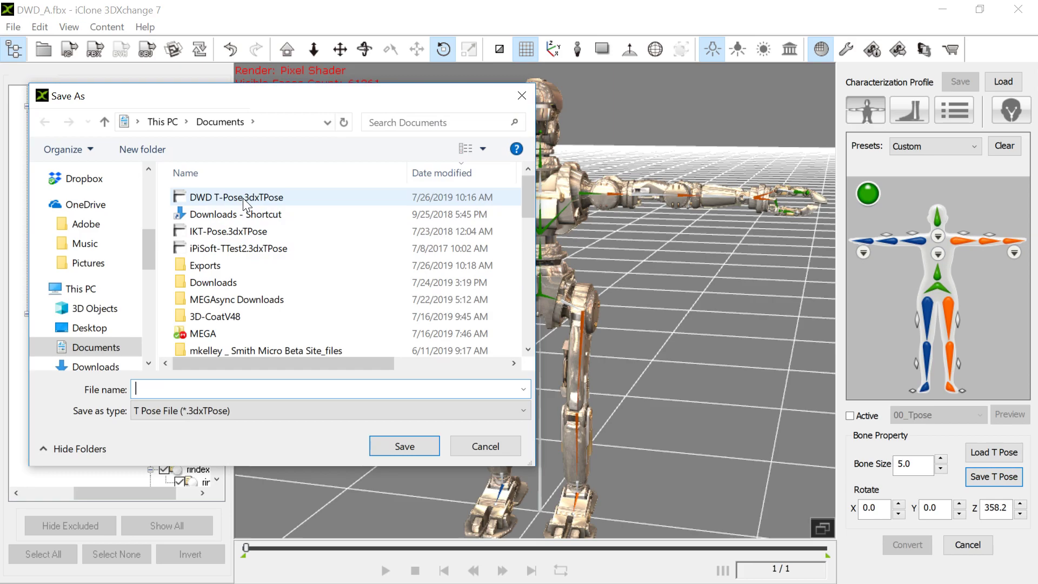
left_click(220, 198)
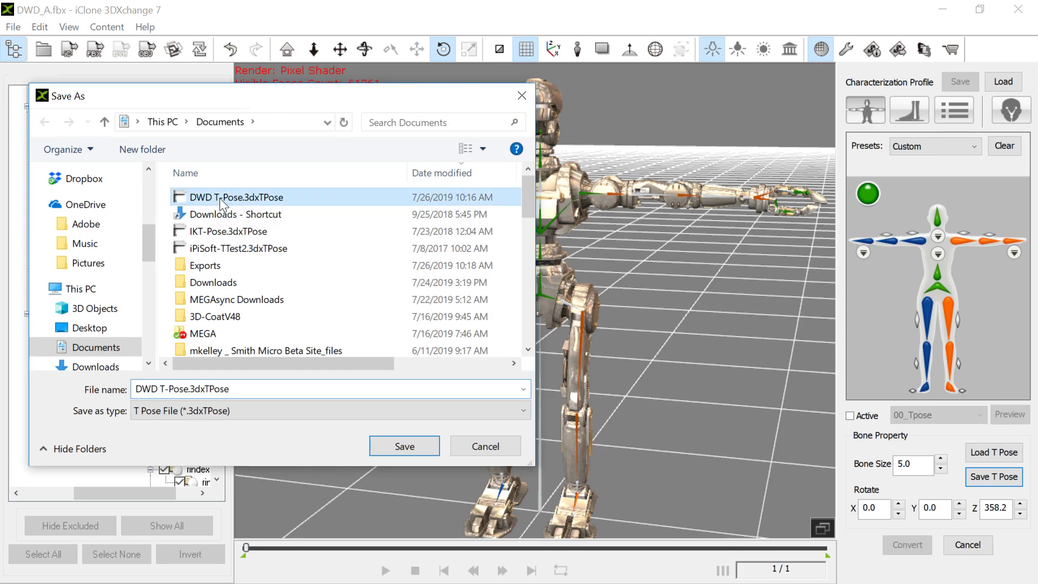
left_click(406, 446)
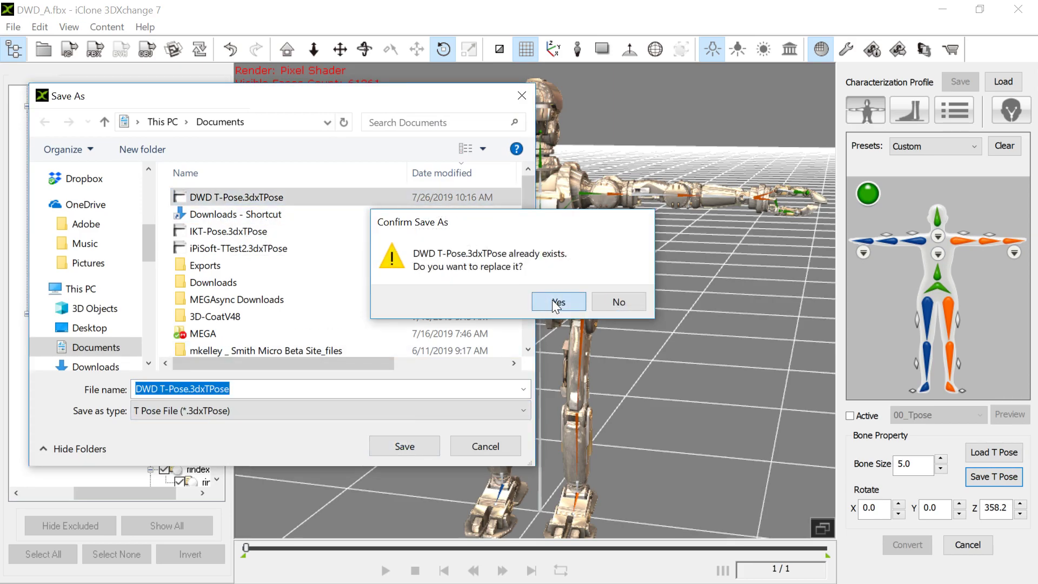
left_click(552, 300)
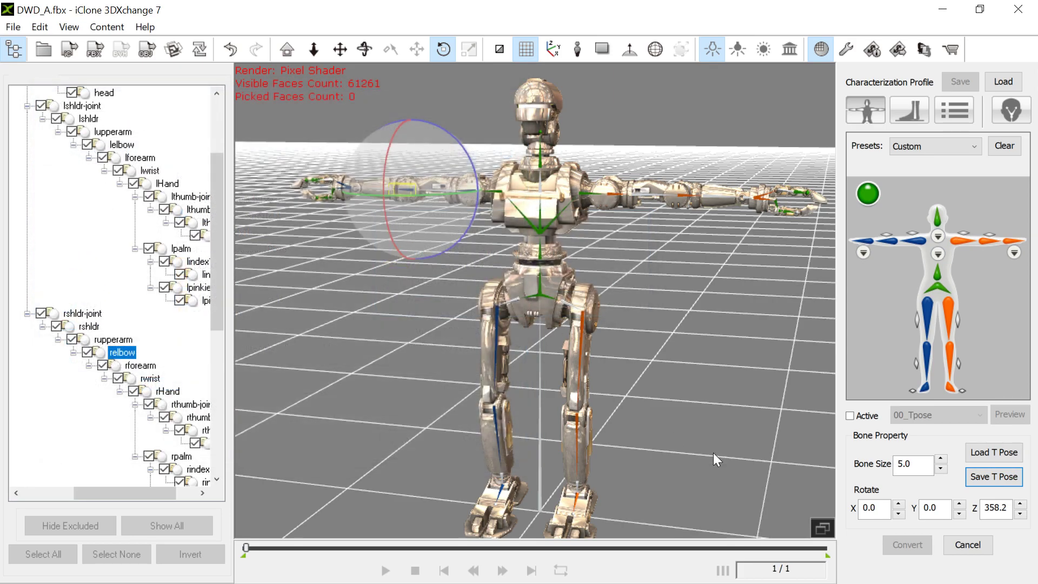
left_click(849, 415)
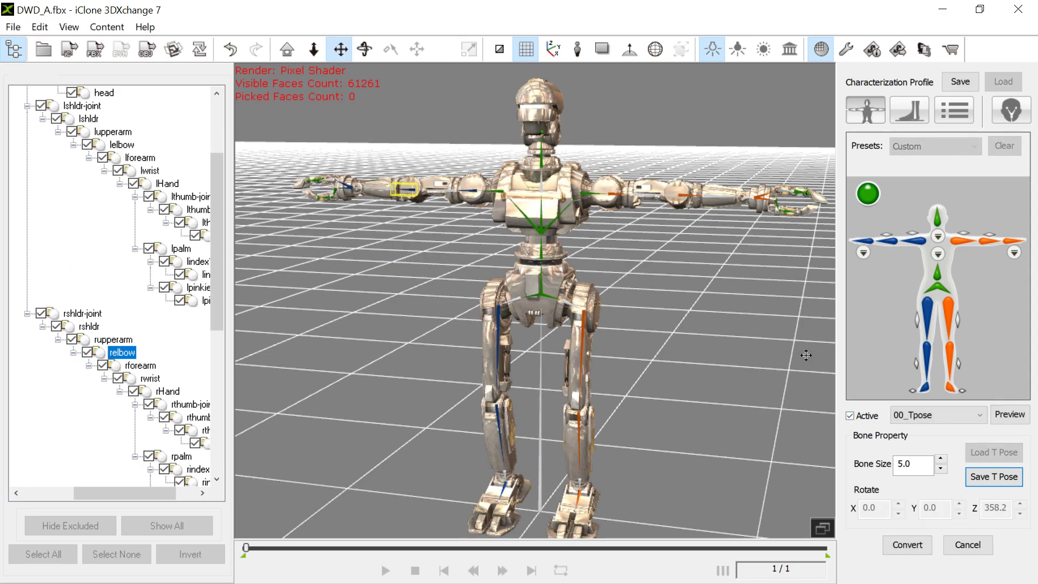
Step: Preview the corrected robot performing the 10_Dance motion
left_click(964, 410)
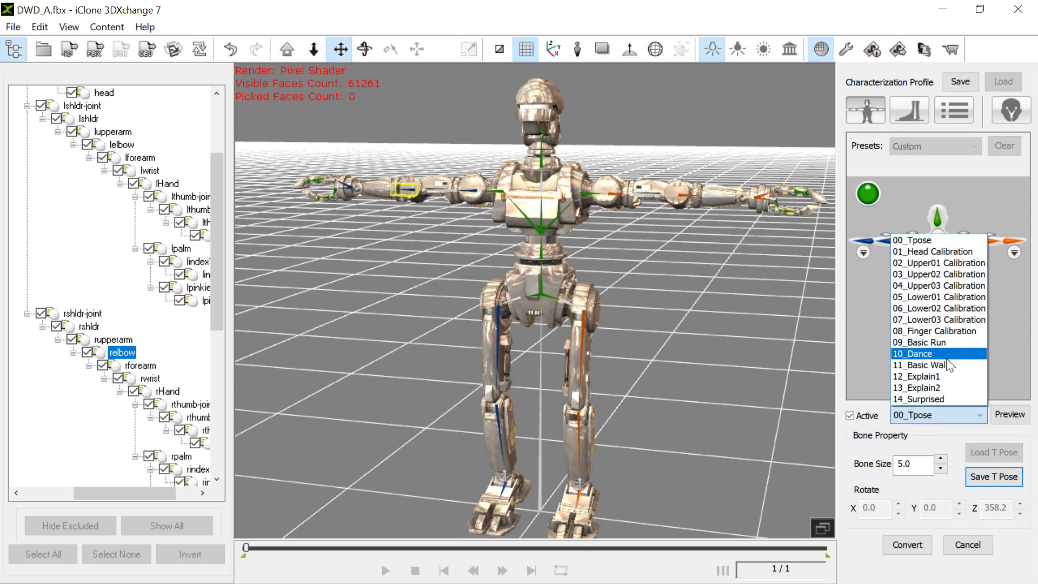
left_click(946, 355)
left_click(1009, 414)
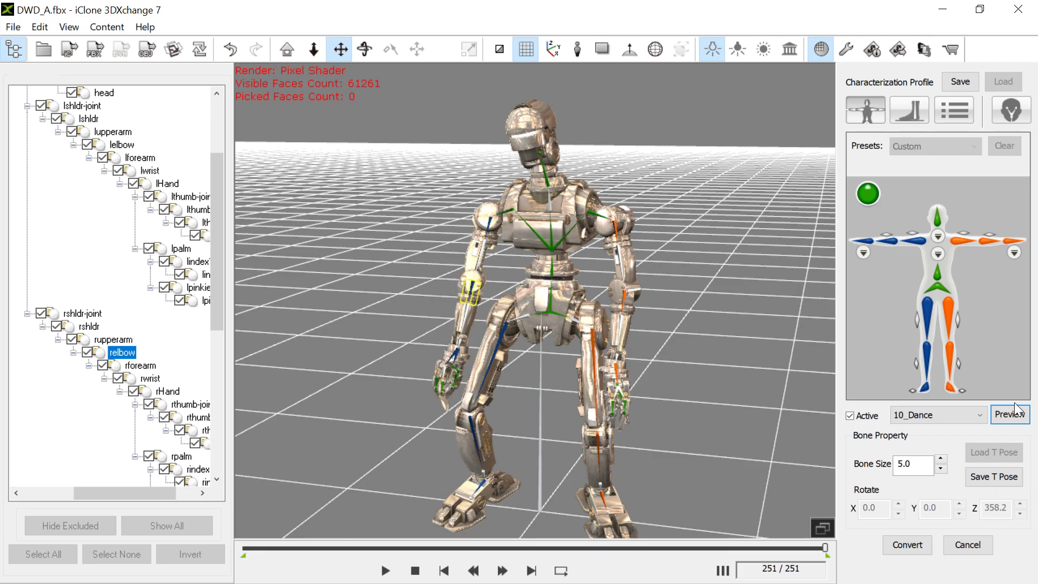
left_click(972, 409)
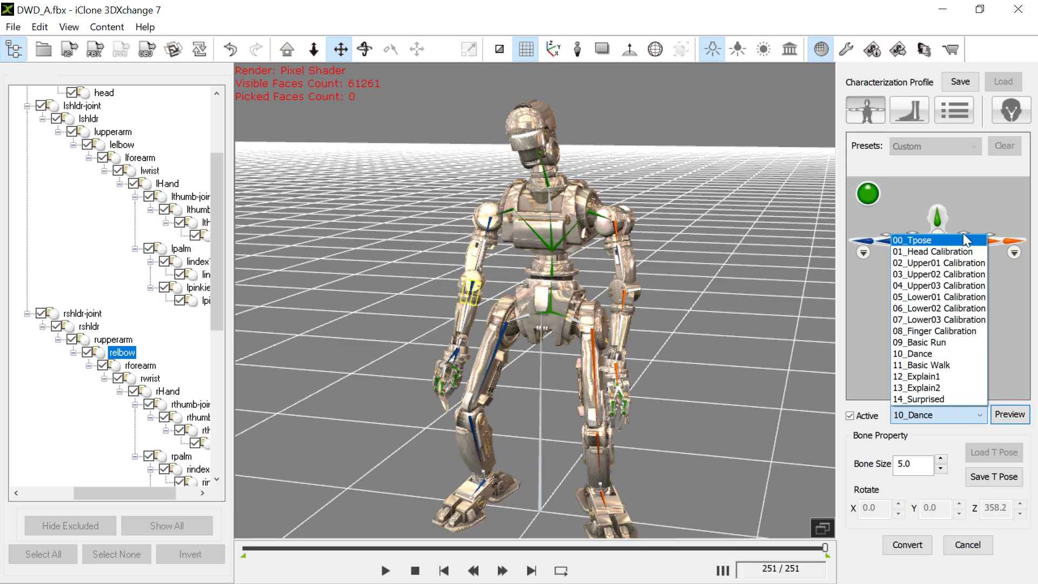
left_click(1006, 388)
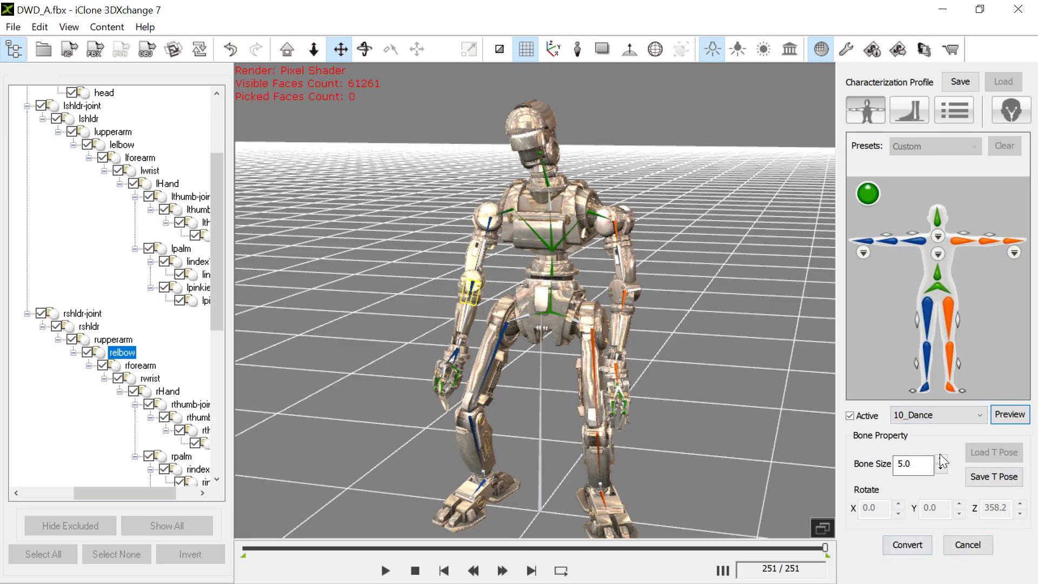
Step: Switch the preview back to the 00_Tpose pose
left_click(986, 415)
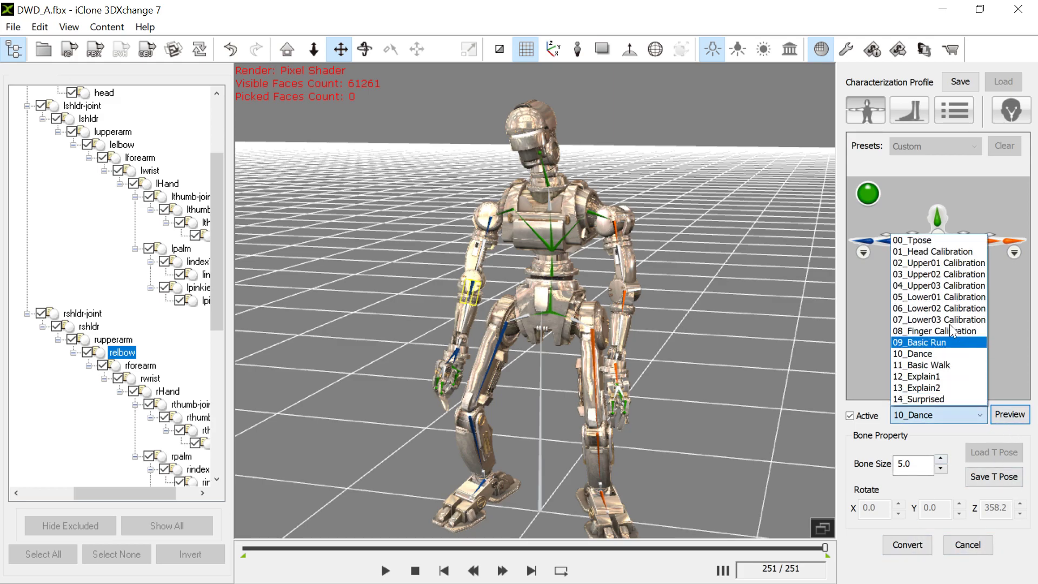
left_click(940, 239)
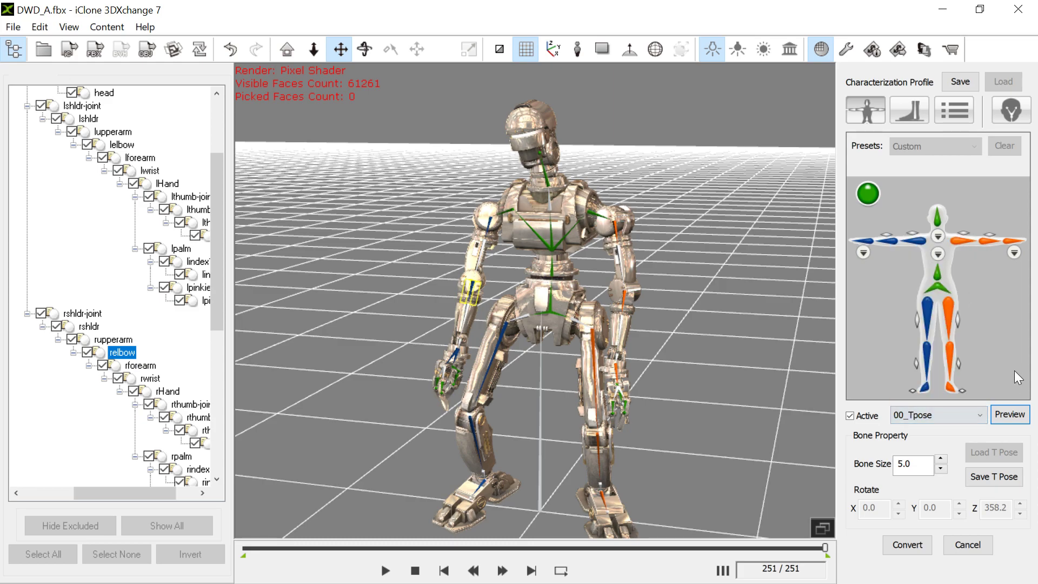
left_click(1009, 414)
Step: Convert the characterization and apply the robot to iClone as the DWD_A avatar
left_click(907, 544)
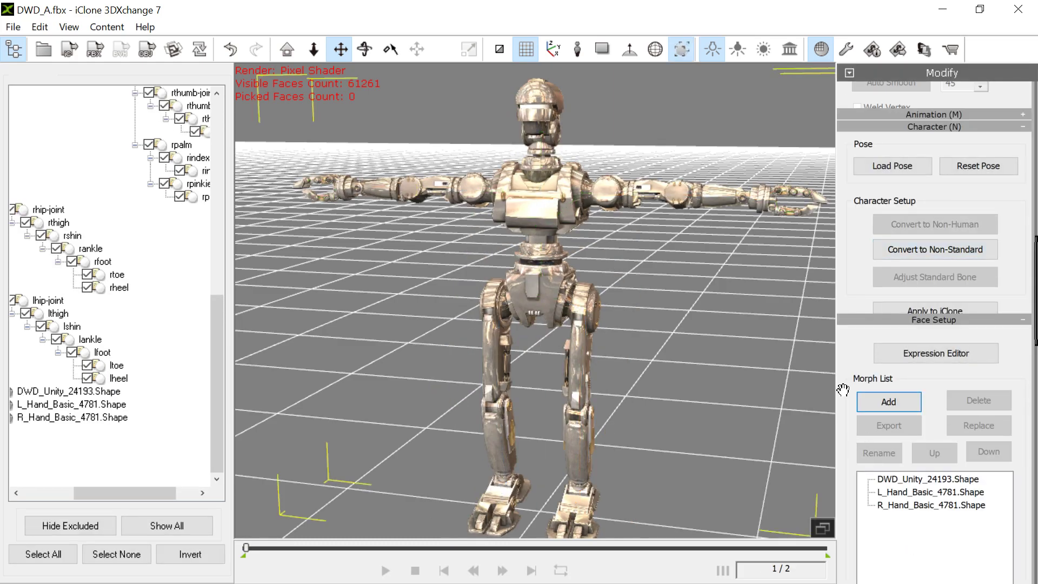
scroll(862, 225, "up", 7)
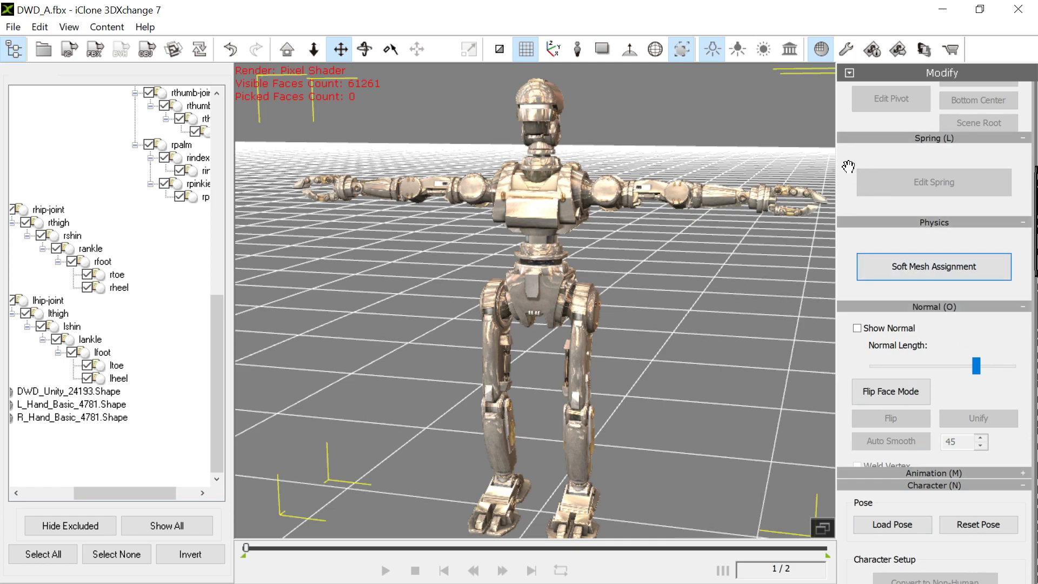
scroll(859, 216, "up", 8)
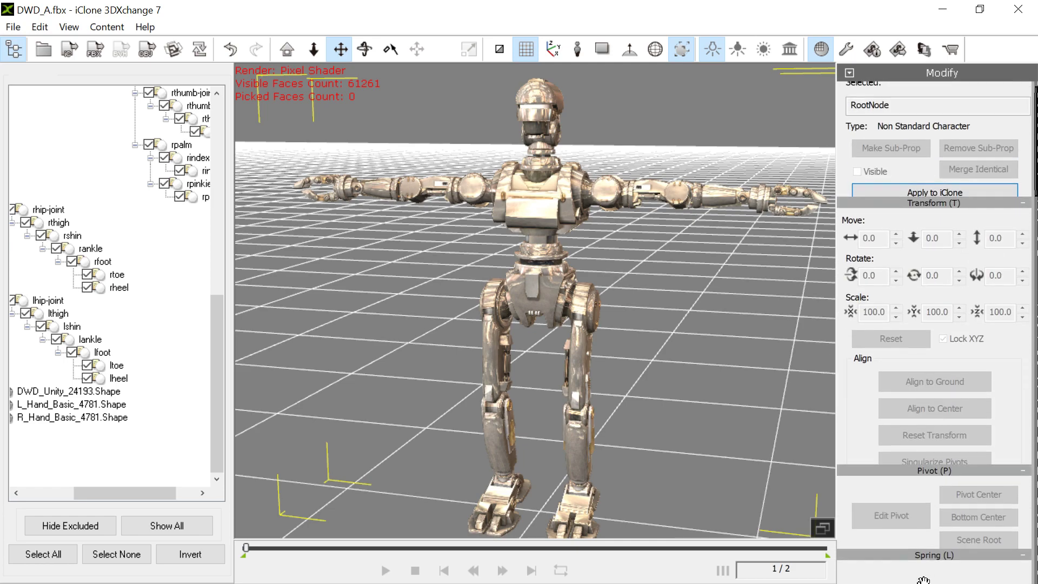
left_click(902, 192)
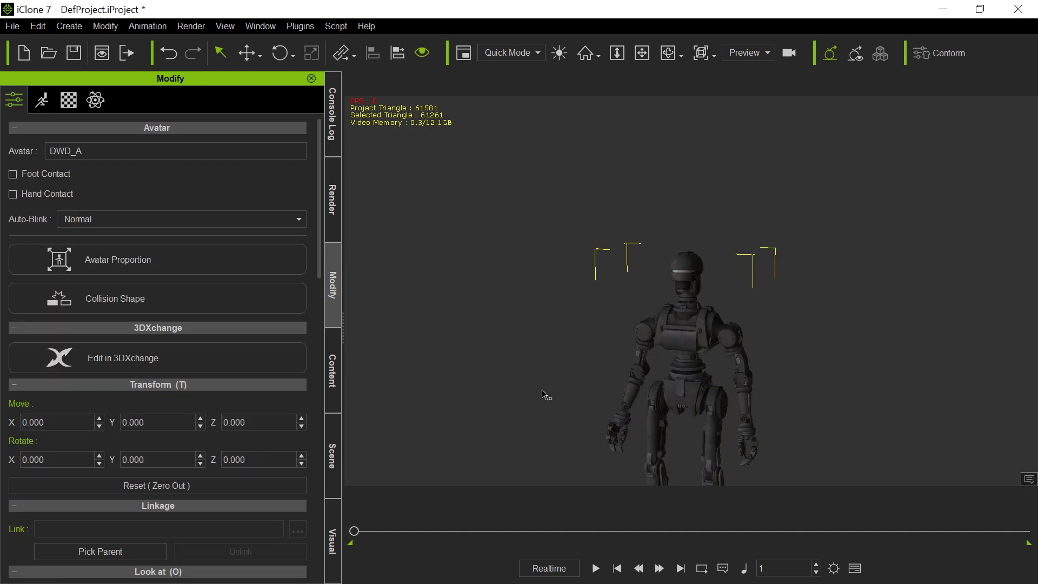
Step: Raise the robot's Metallic texture brightness to light grey (−31) with Adjust Color
key("z")
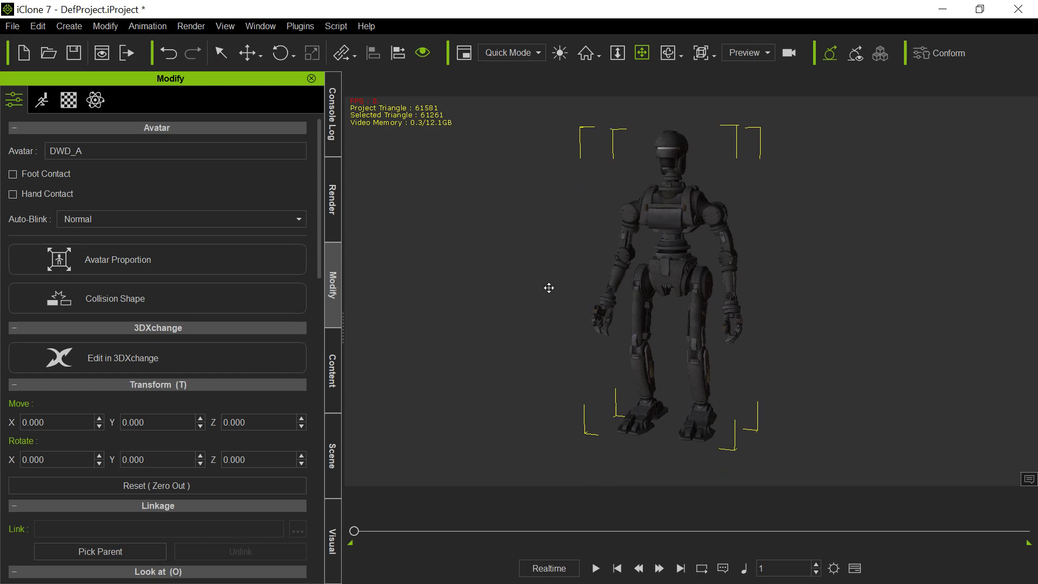
middle_click_drag(555, 301, 547, 296)
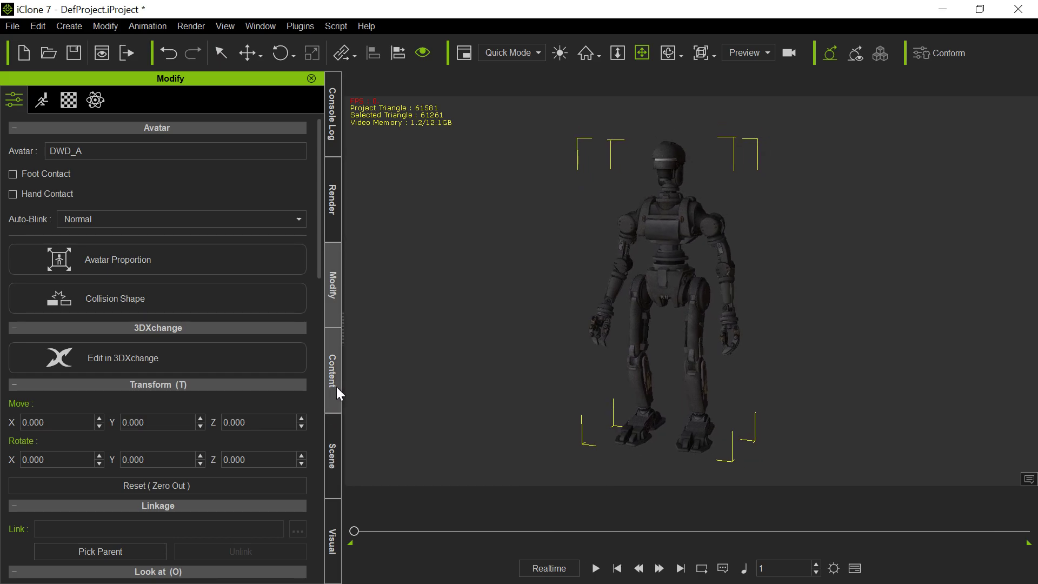
left_click(68, 102)
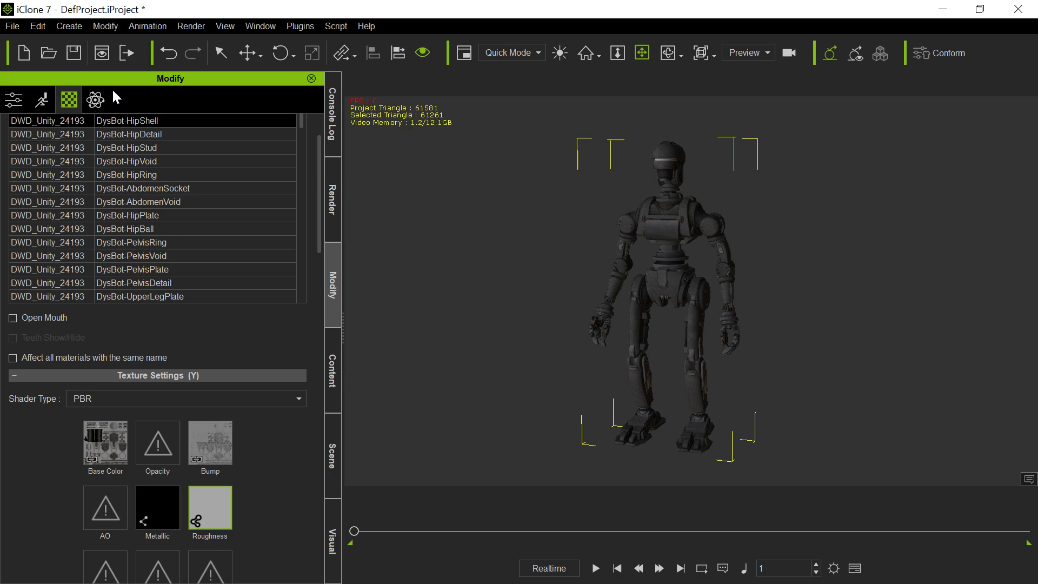
left_click(152, 506)
right_click(153, 511)
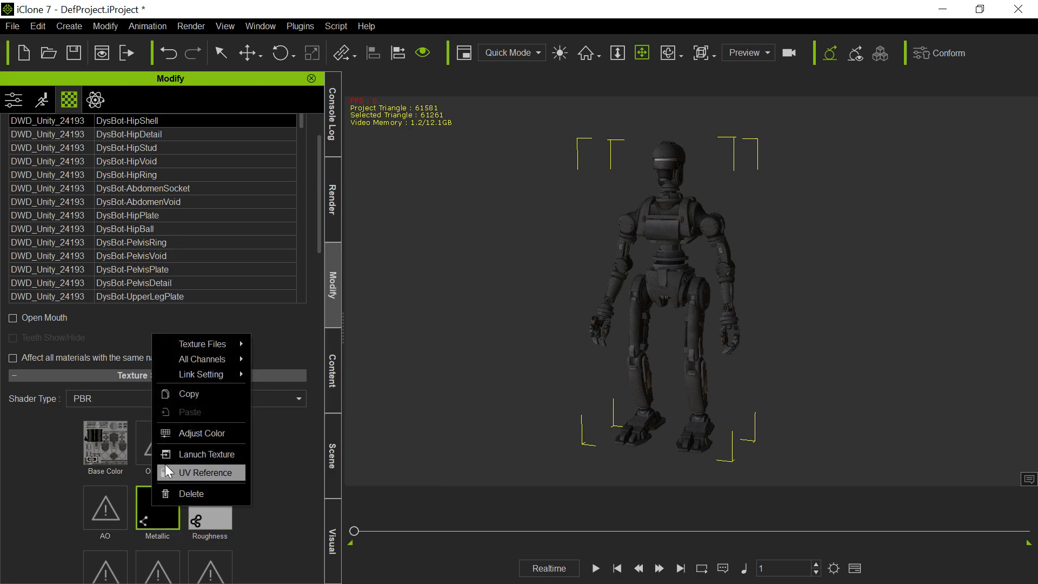
left_click(210, 433)
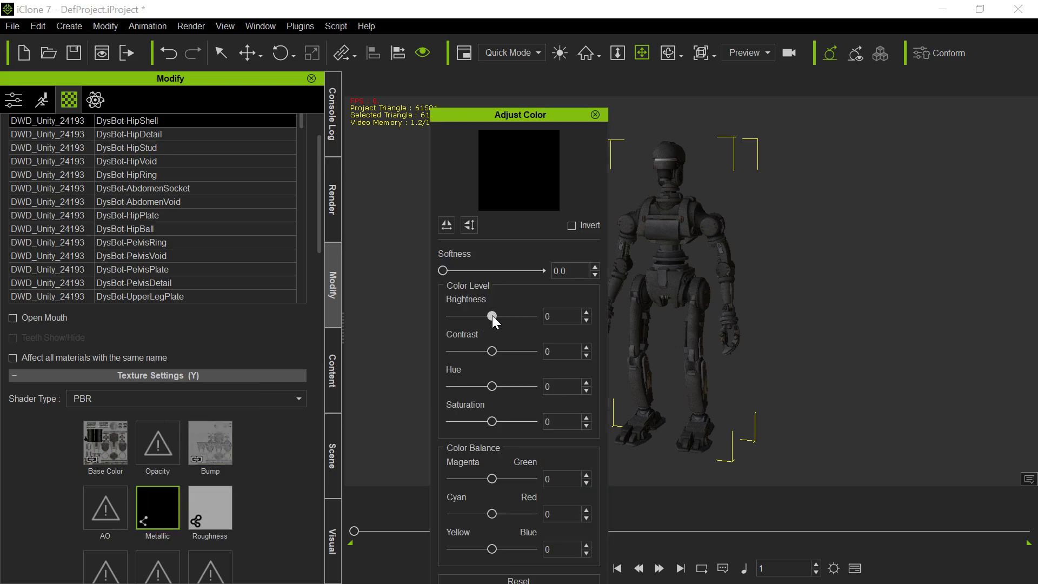
mouse_move(492, 316)
left_mouse_down()
mouse_move(517, 316)
mouse_move(478, 316)
left_mouse_up()
Step: Darken the Roughness texture and bring up the Belly Dance motion library
left_click(208, 511)
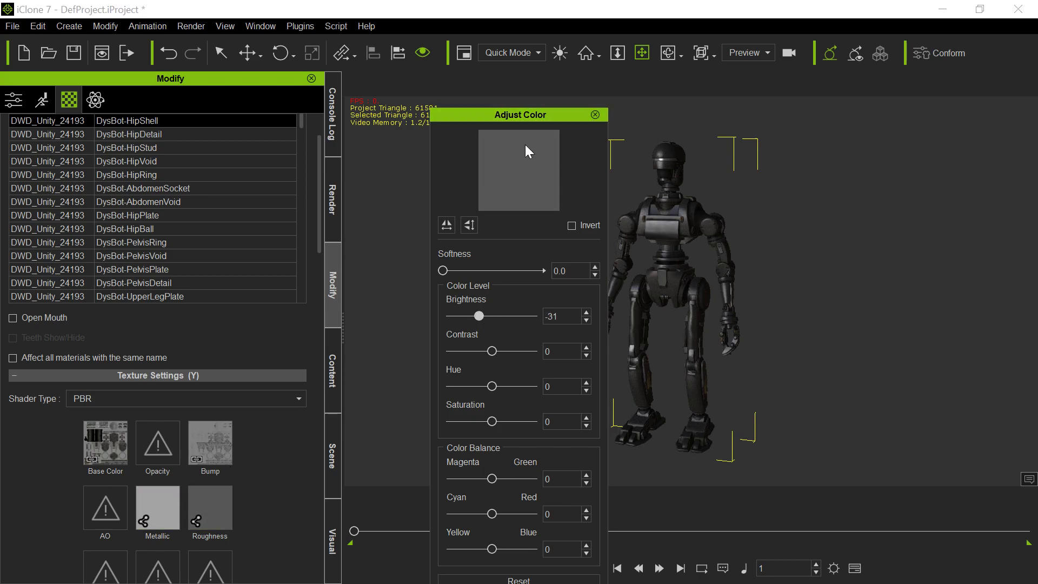
left_click(594, 114)
left_click(330, 376)
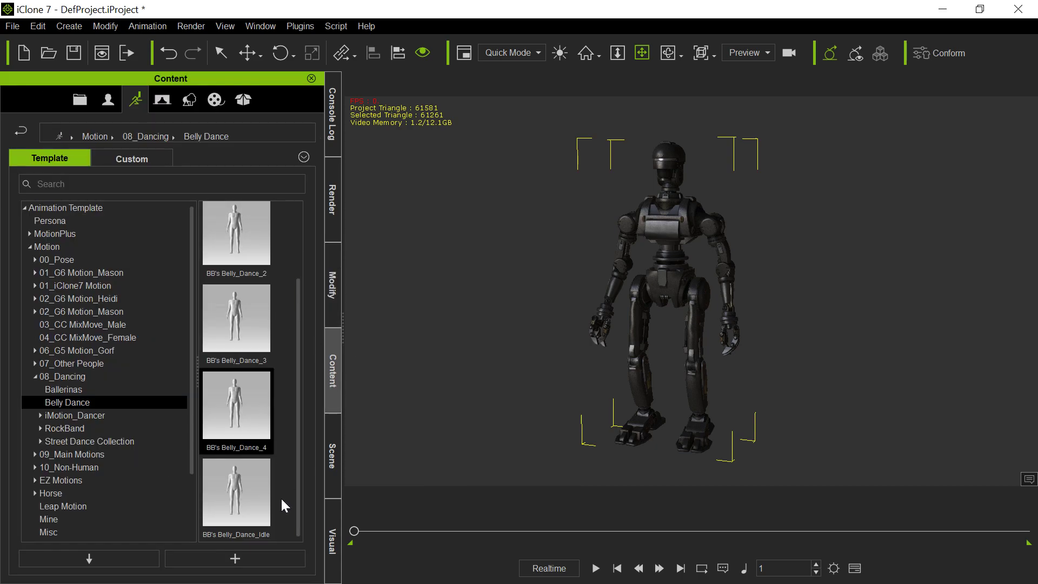
Step: Apply BB's Belly_Dance_4 to the robot and play the dance animation
double_click(238, 390)
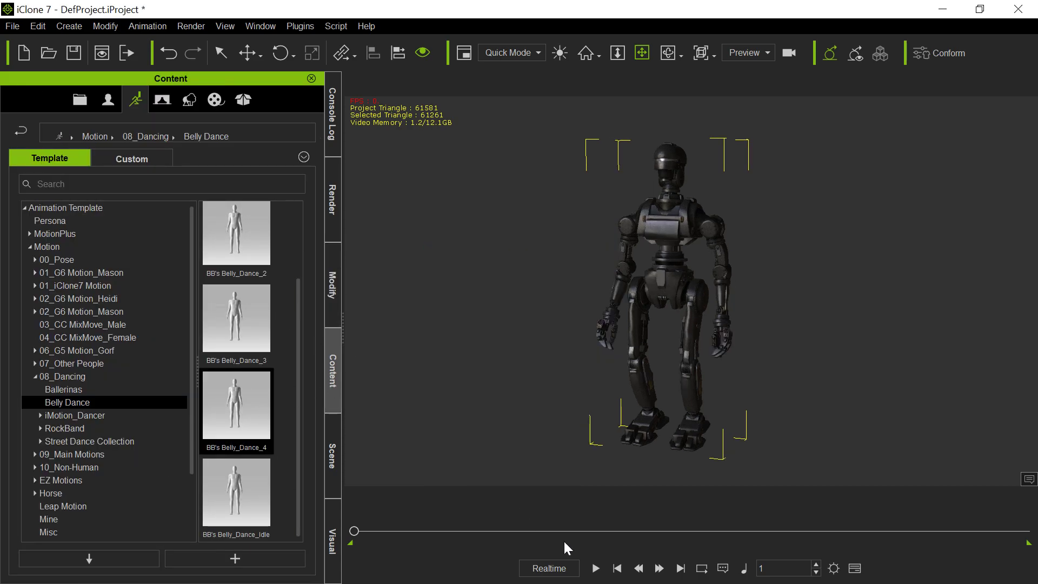
left_click(595, 568)
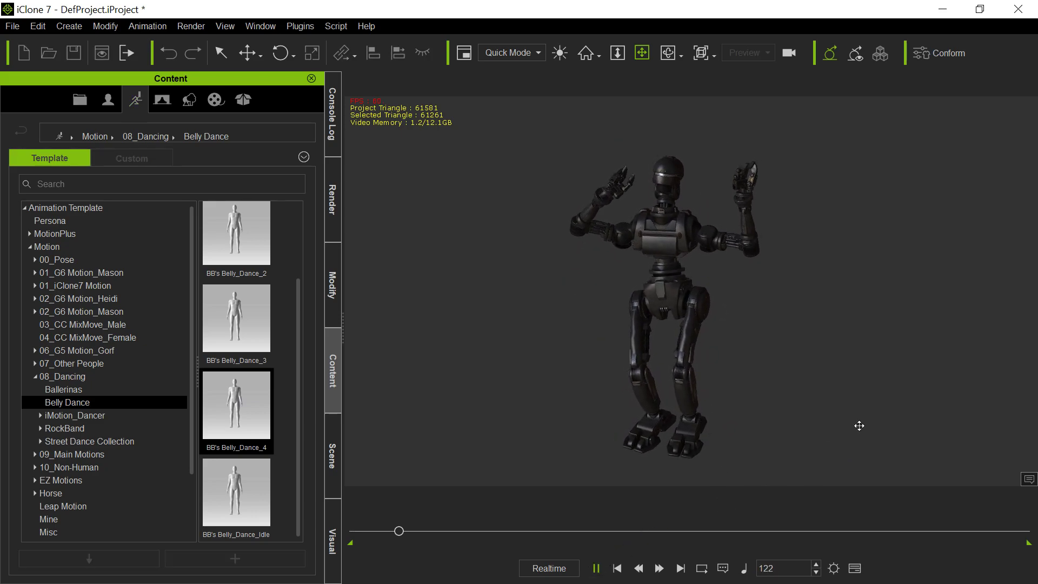